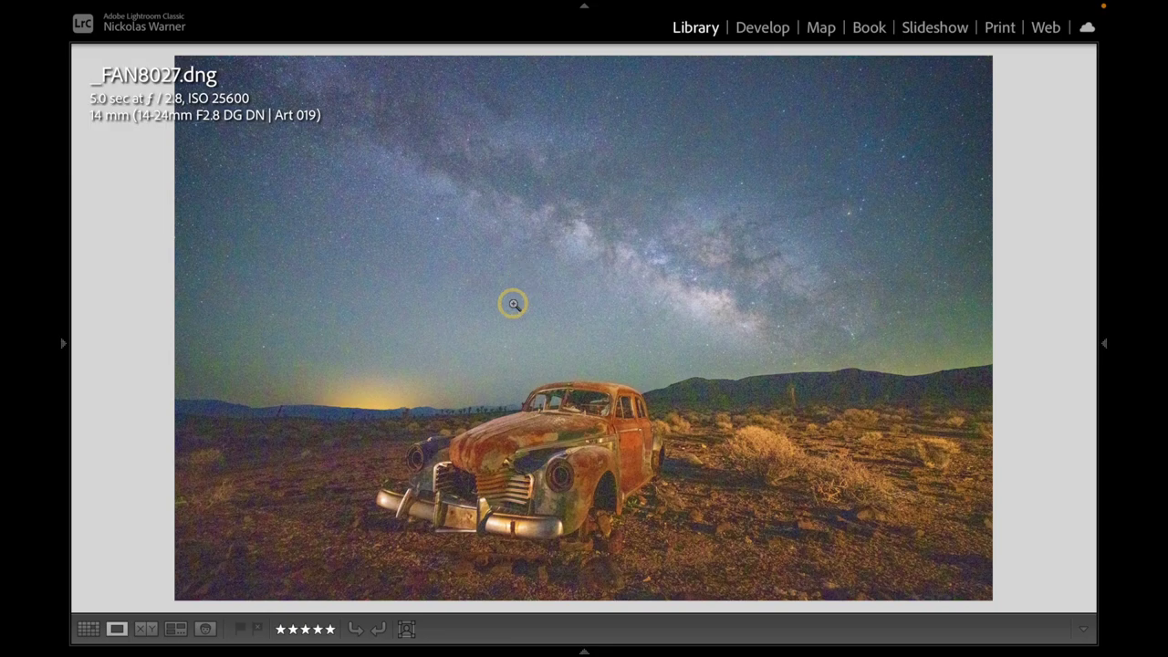
Open the photo's Enhance preview with Denoise at 50 and zoom the preview onto the car
right_click(513, 305)
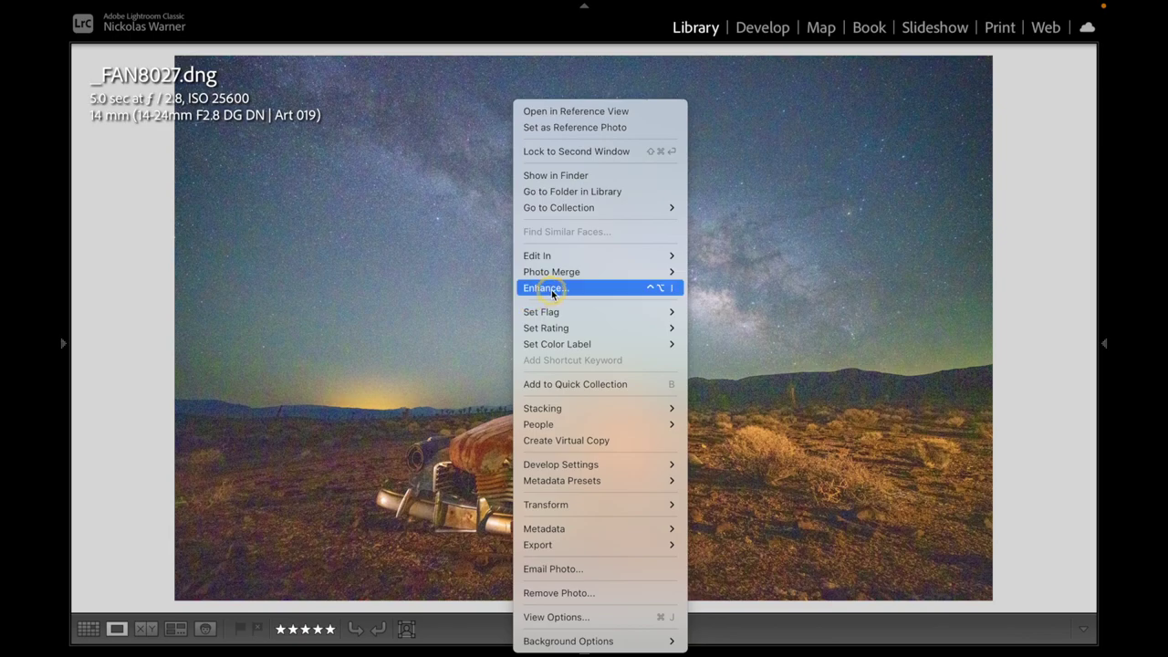
click(551, 290)
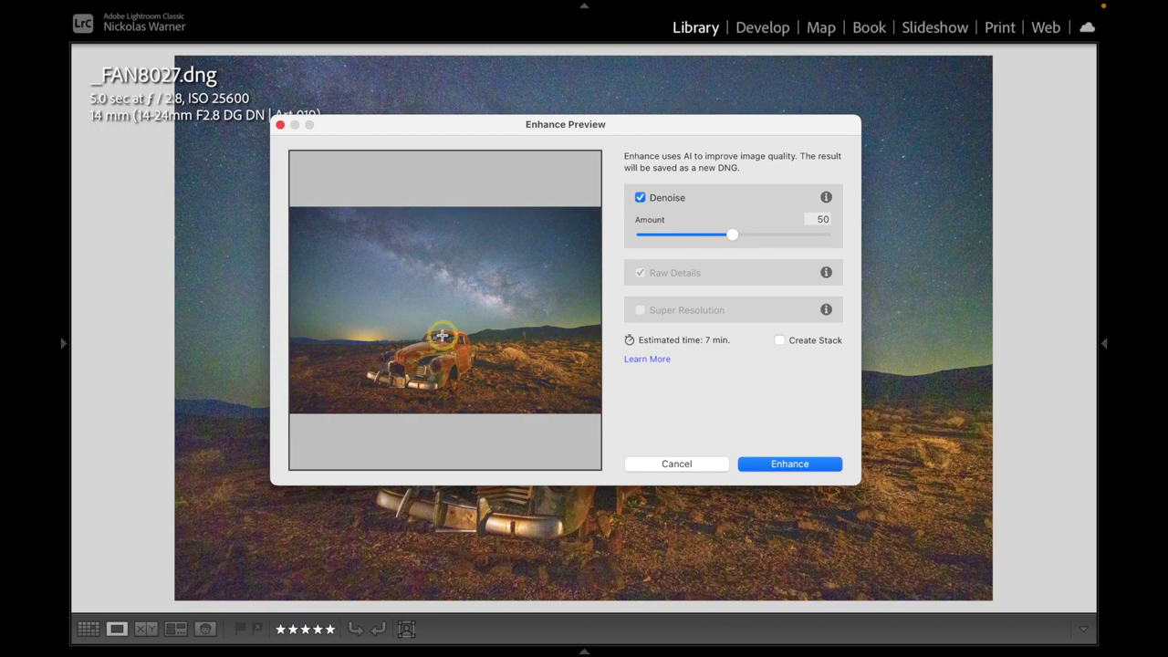
click(438, 341)
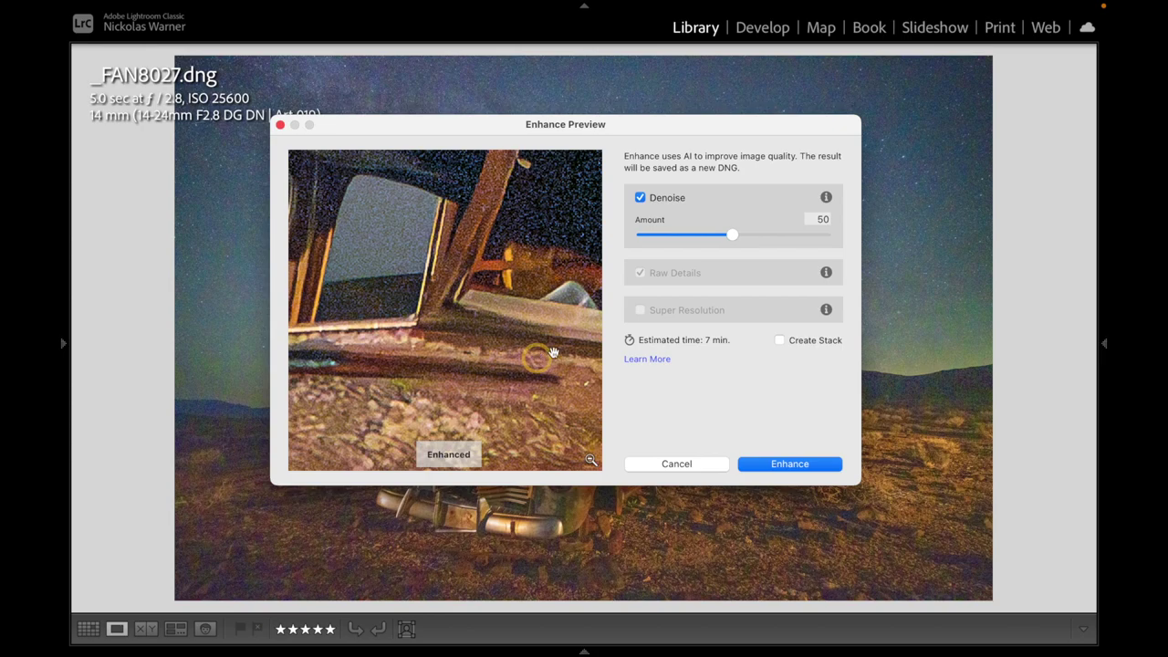
Create the Denoise-enhanced DNG, step through its zoomed ground and sky areas, then fit the whole photo
click(790, 463)
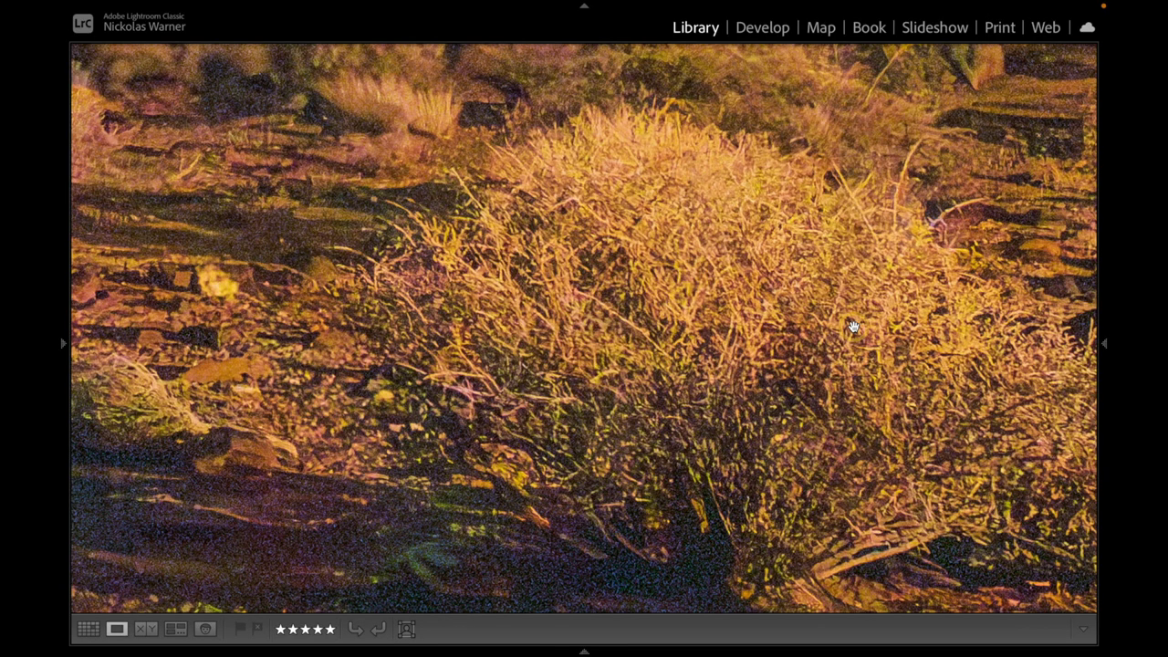
key(Right)
key(Right)
key(Right)
key(Right)
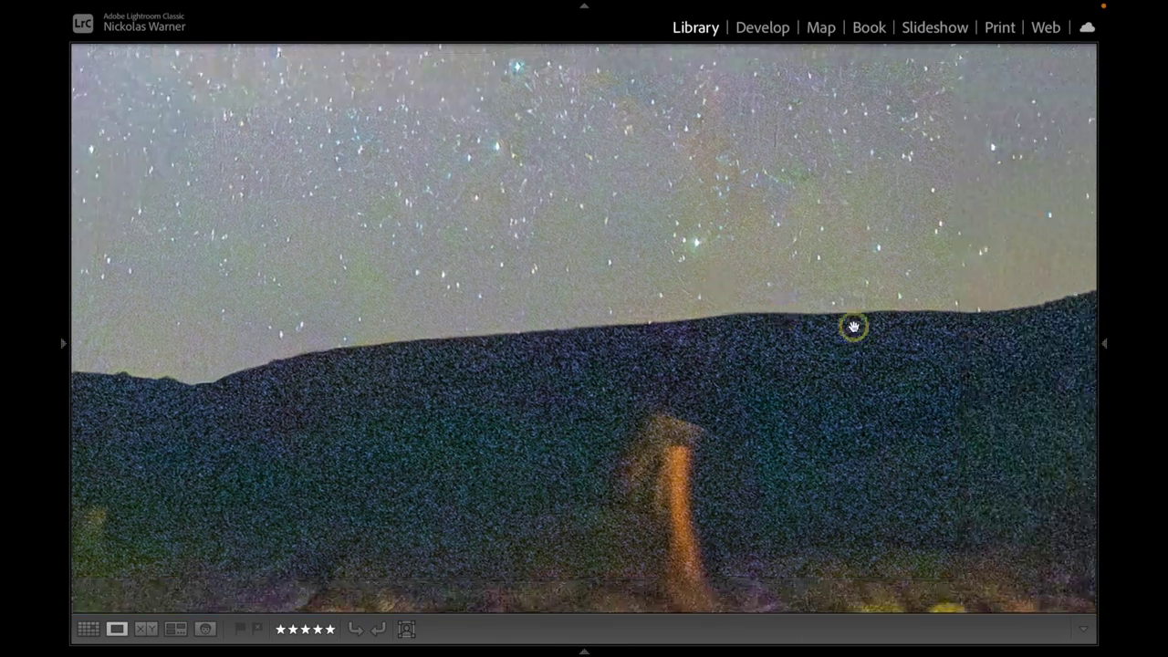
key(Right)
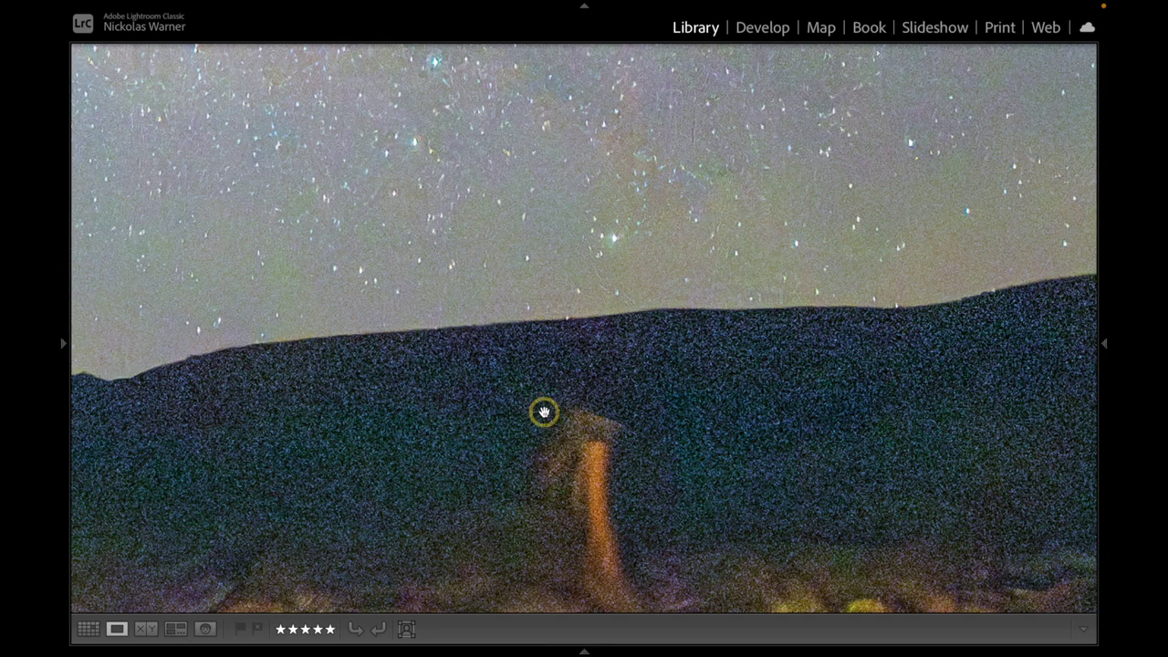
key(Right)
key(Right)
key(Right)
key(Right)
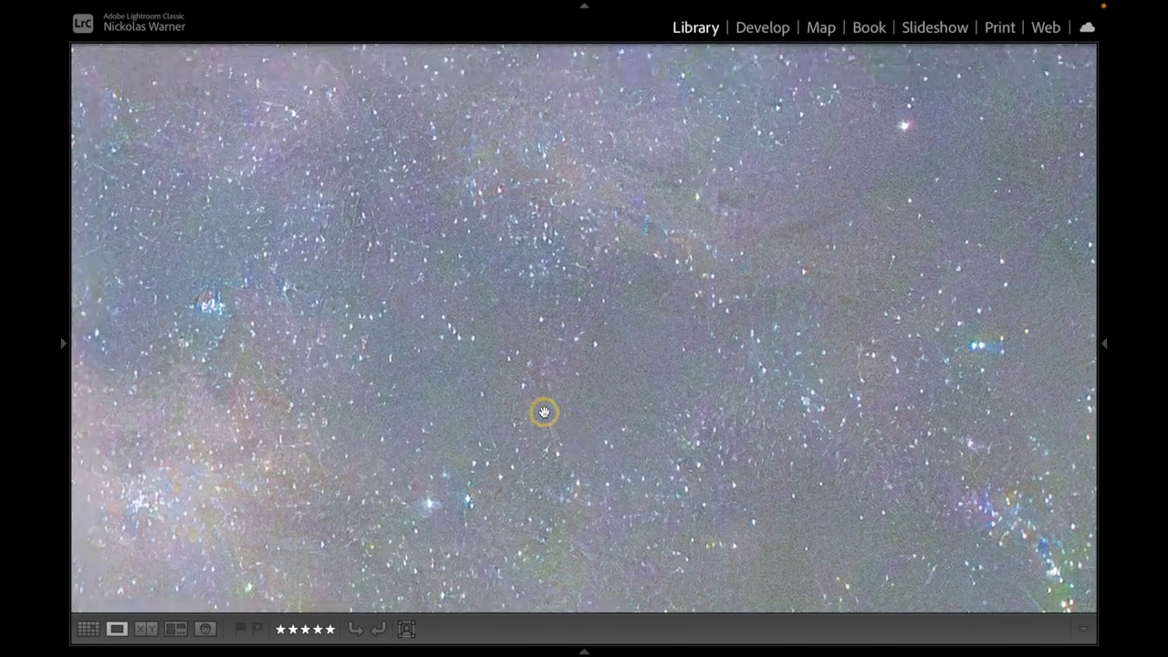
key(Right)
key(Right)
key(Right)
key(Right)
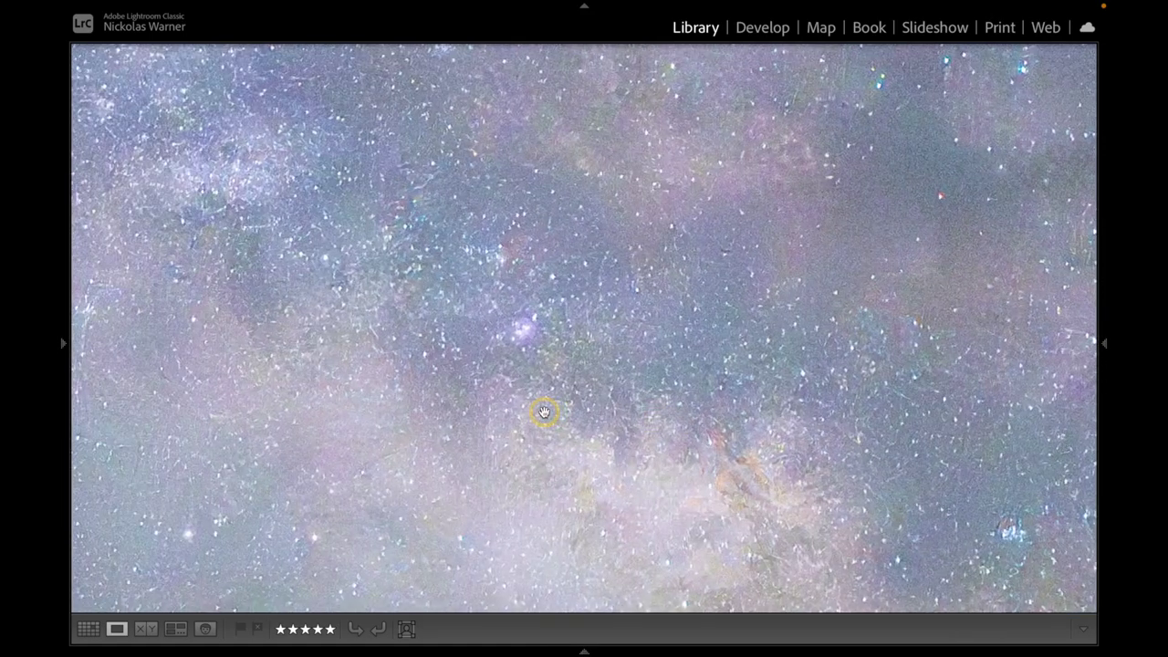
key(Right)
key(Right)
key(Right)
key(Right)
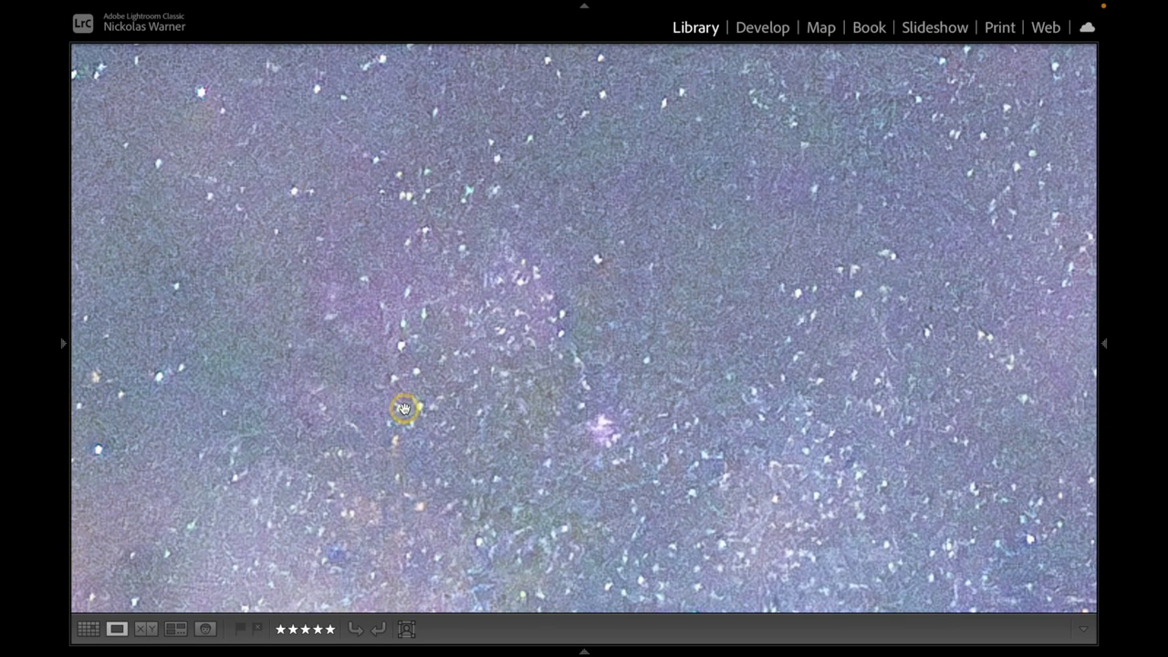
key(Right)
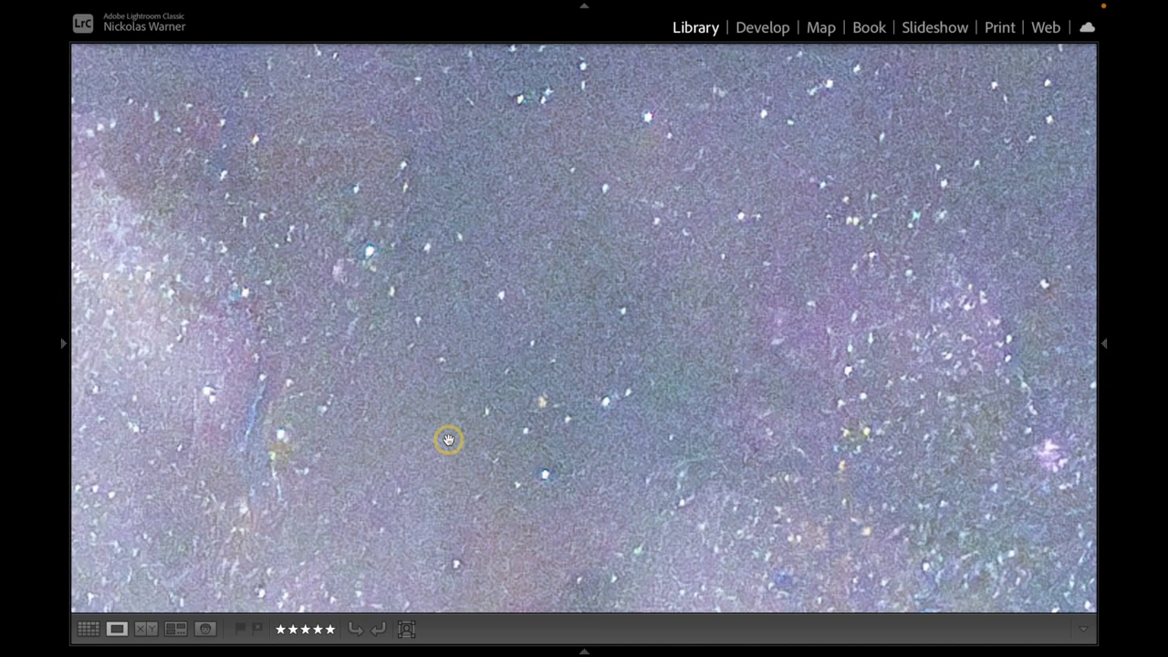
key(Right)
key(Right)
key(Right)
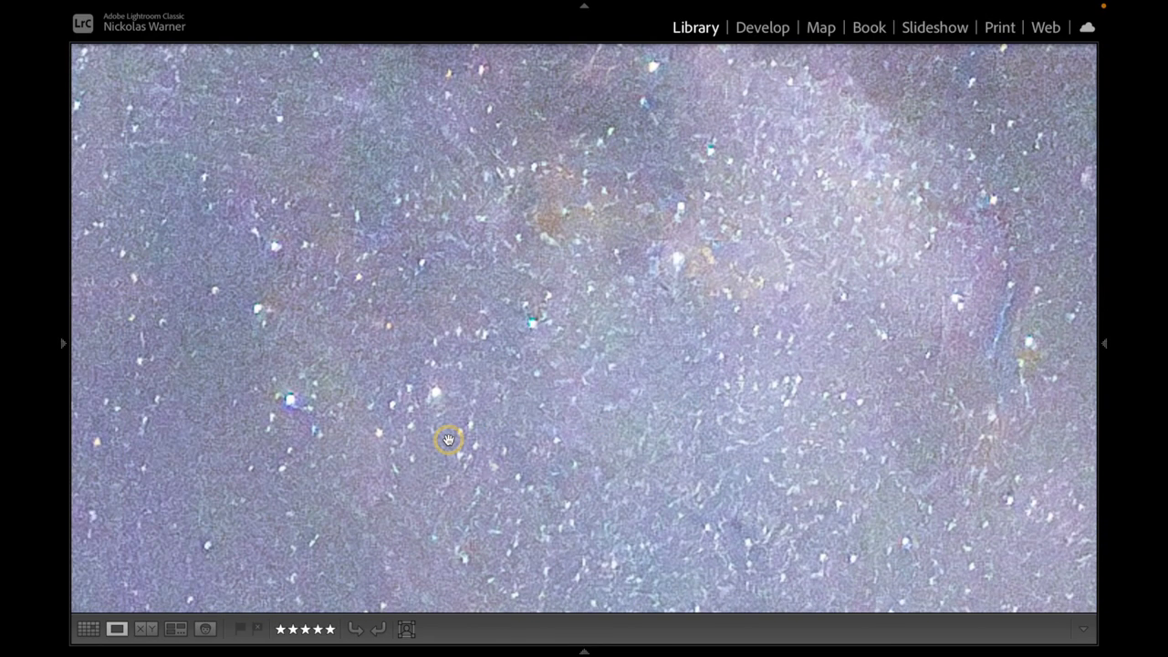
click(448, 441)
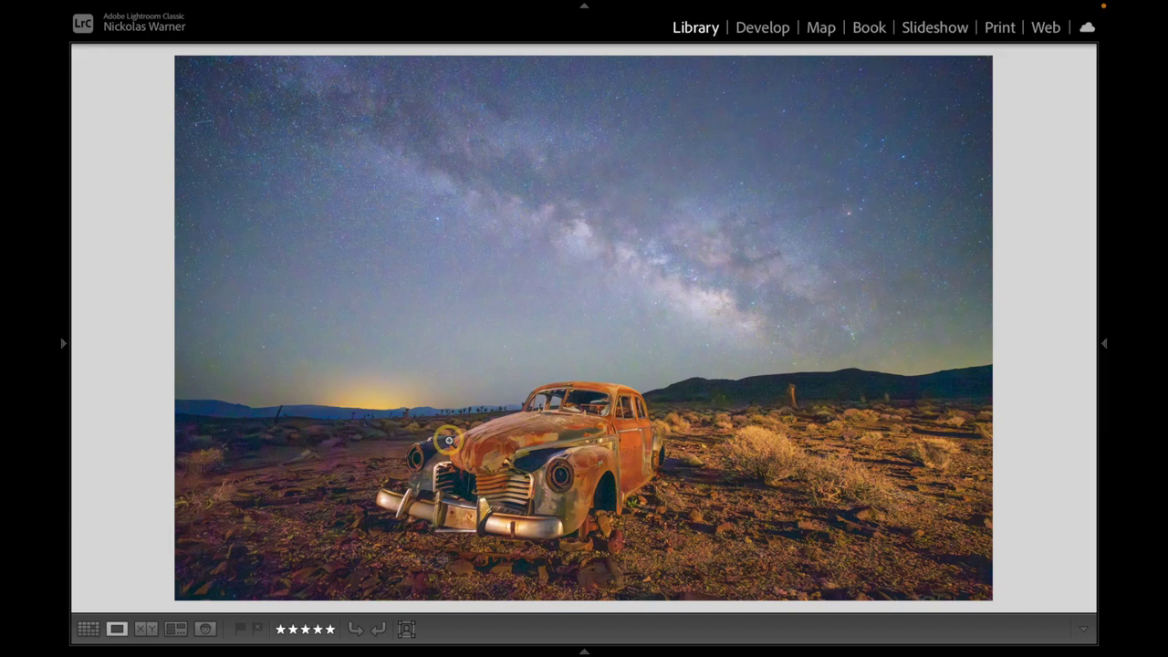
Compare photos 31 and 32 side by side, zoomed in and panned across the detail
key(g)
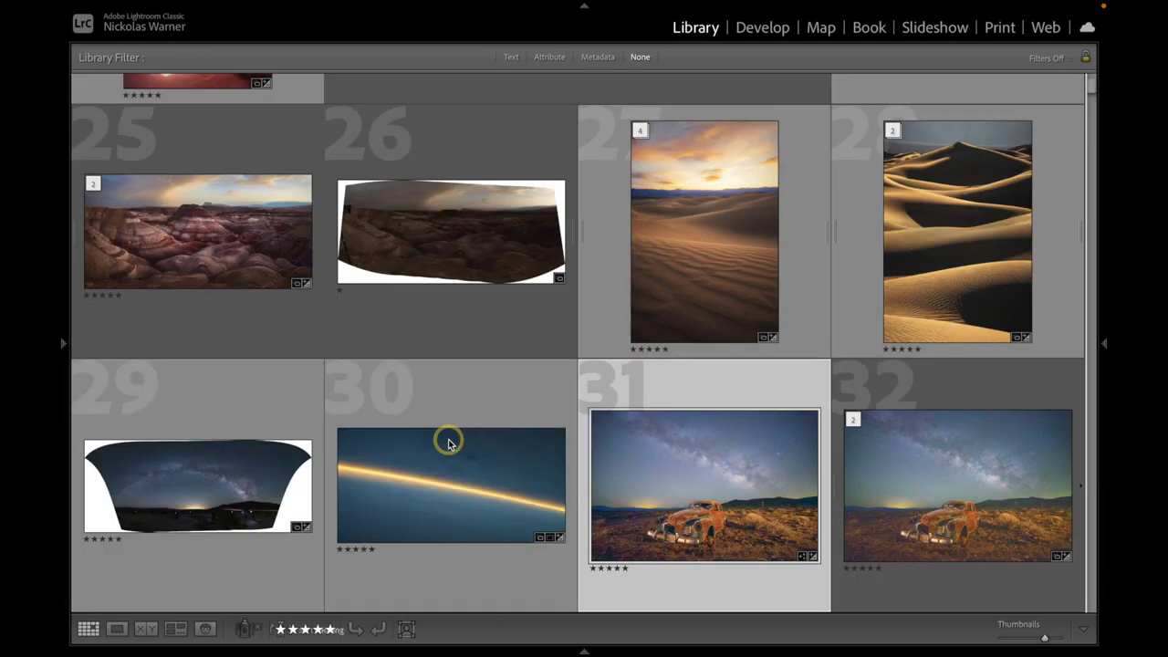
ctrl+click(970, 532)
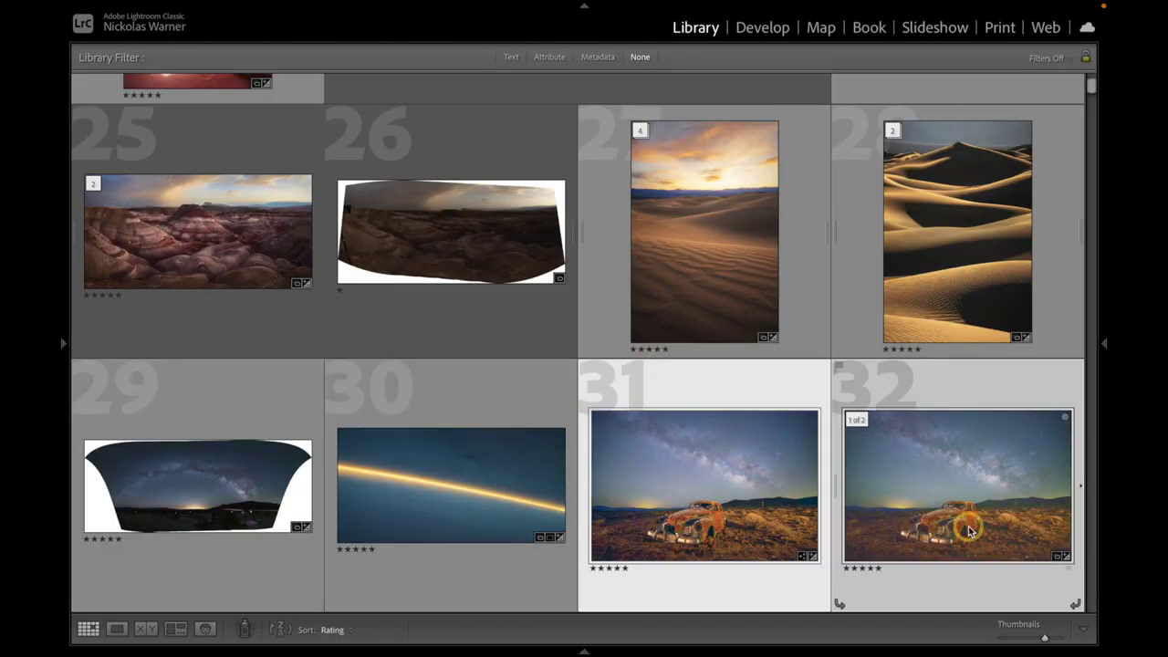
key(c)
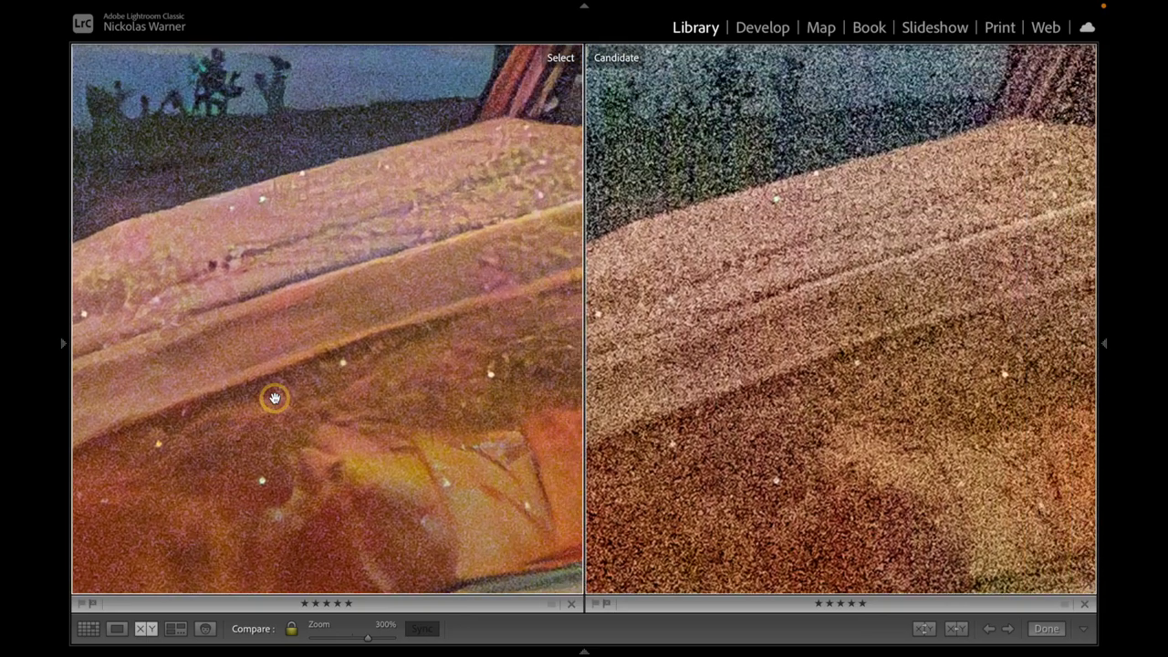
key(super+equal)
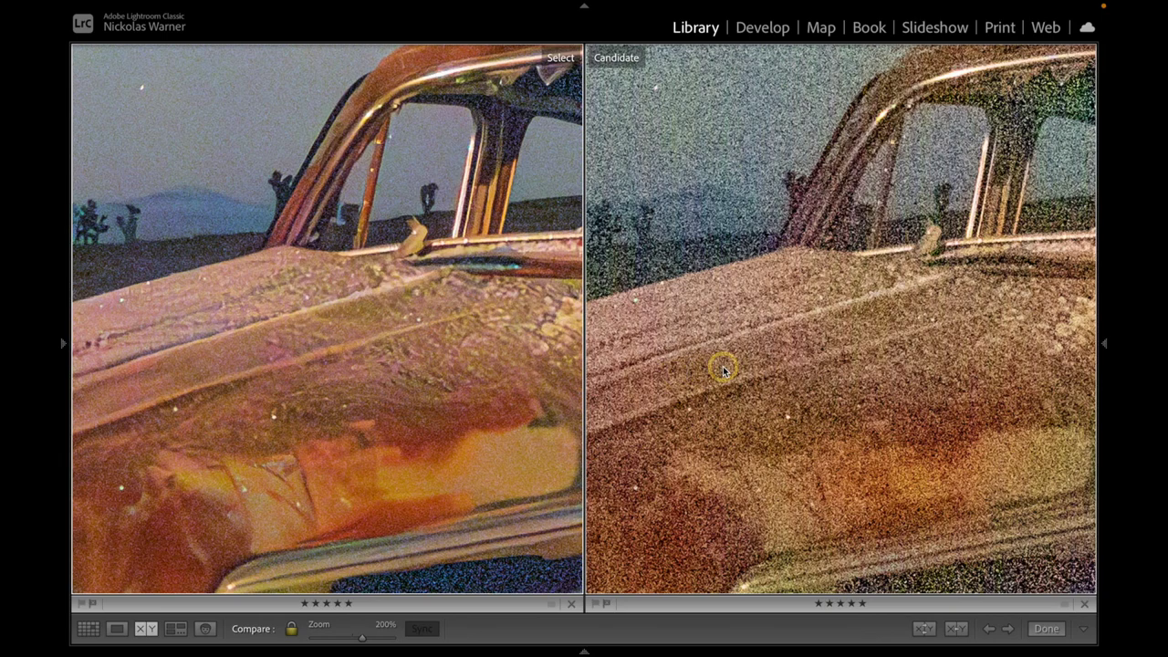
scroll(723, 367, right, 5)
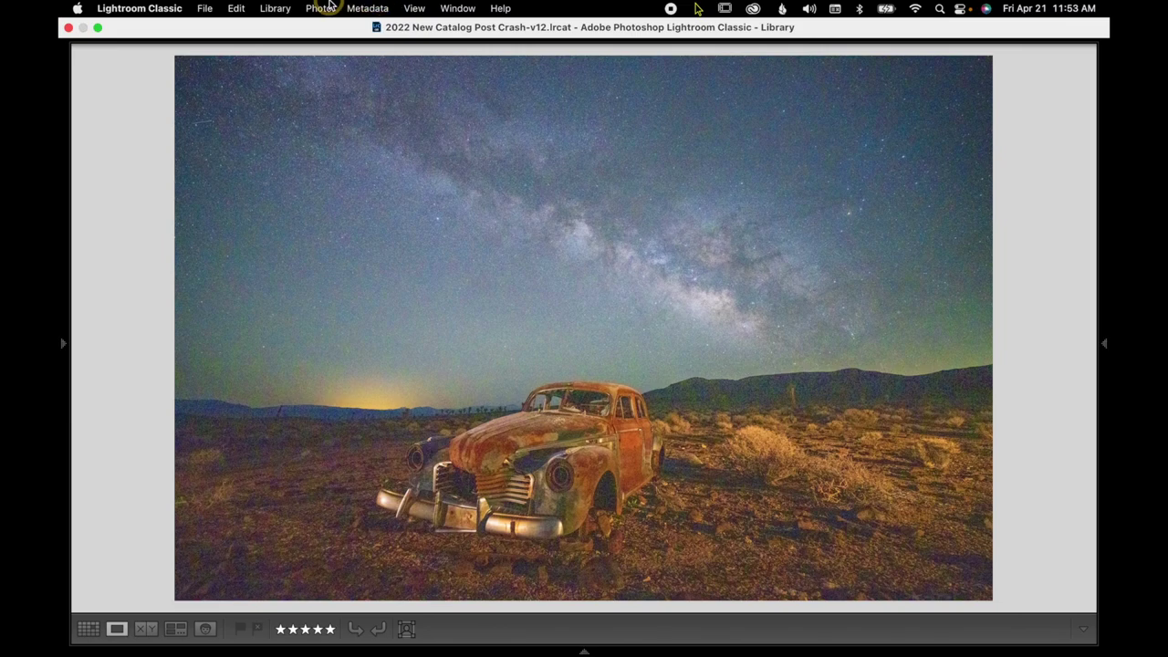
Edit a 16-bit ProPhoto RGB TIFF copy of the car photo in Topaz Photo AI
click(326, 7)
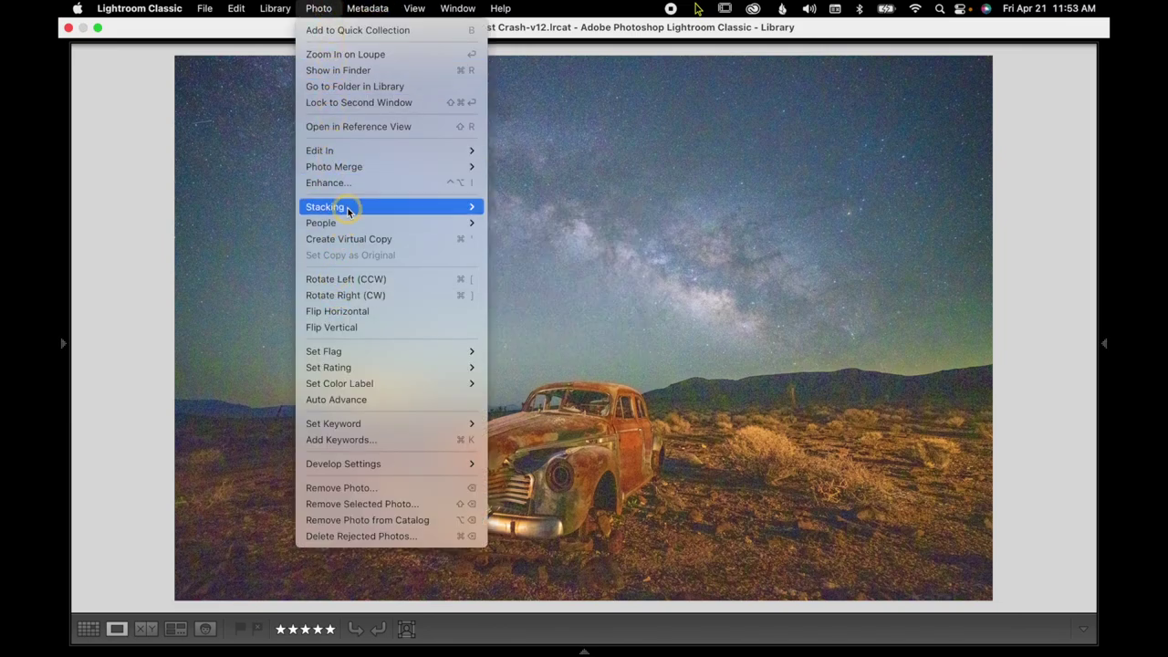
mouse_move(341, 152)
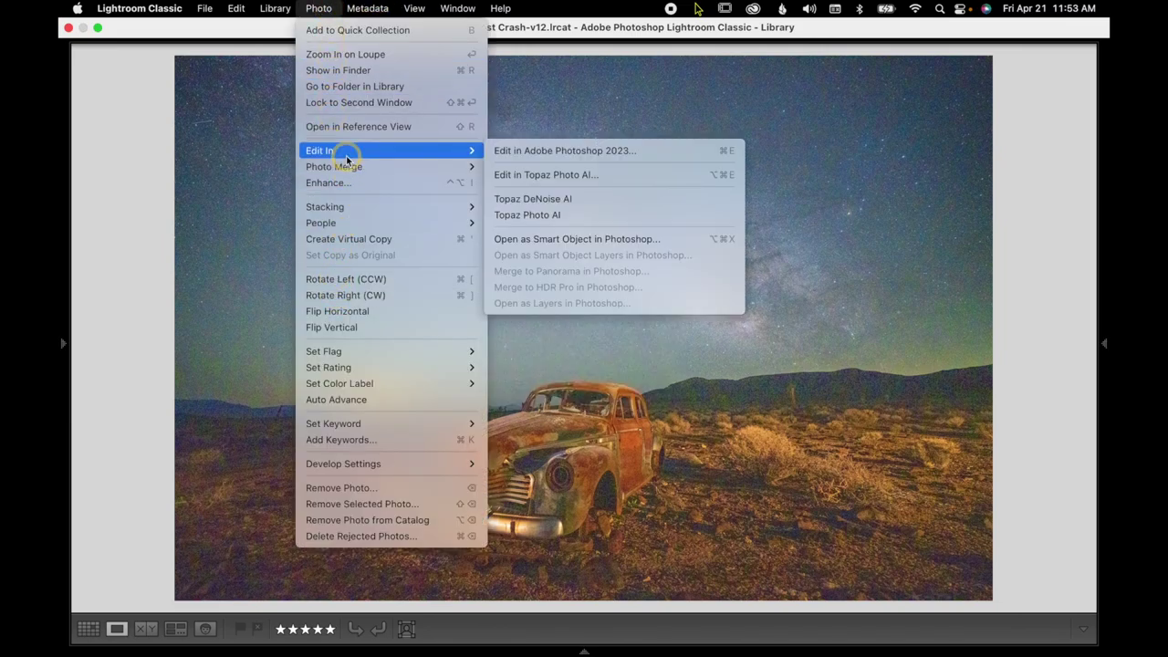
click(588, 222)
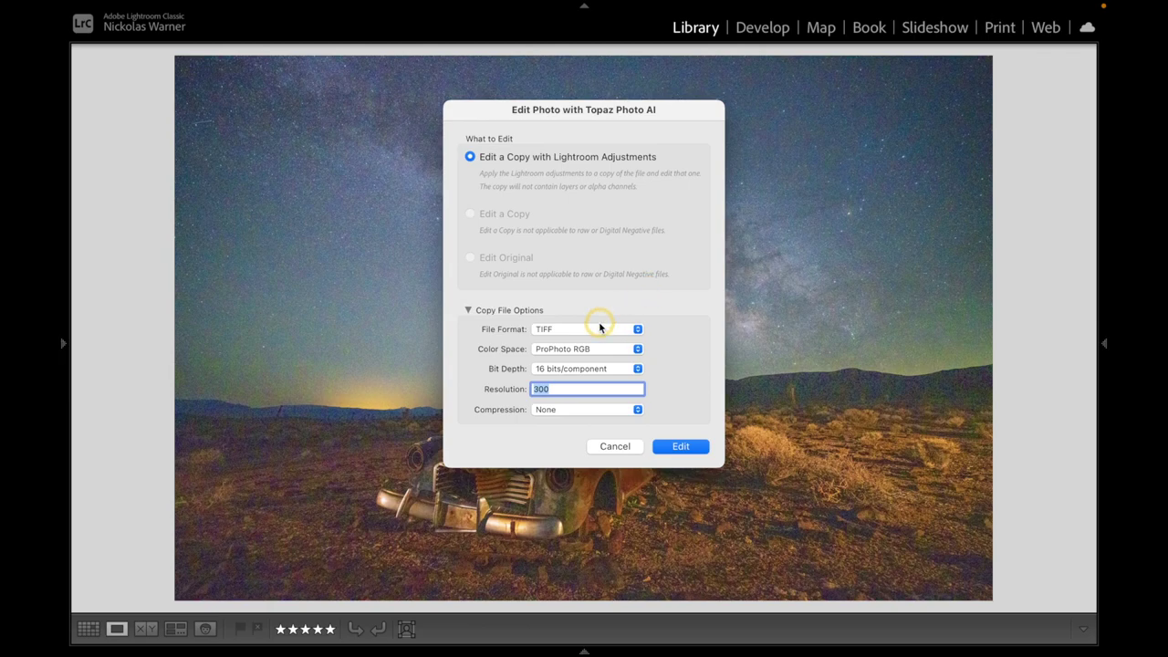
click(679, 447)
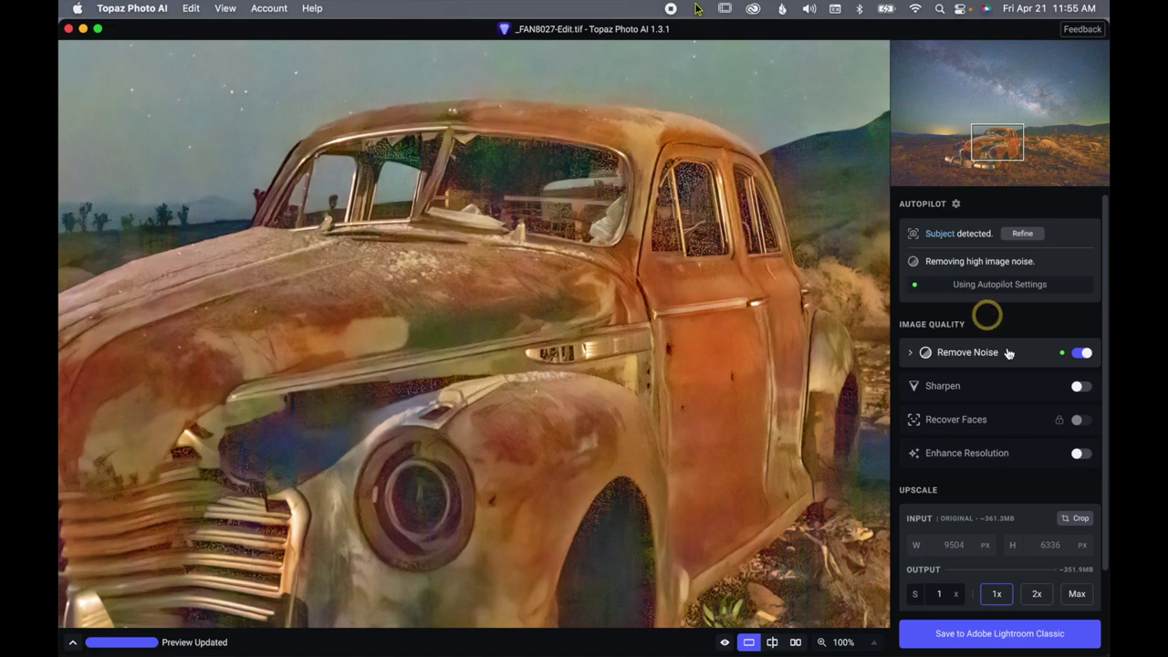
Reveal the Remove Noise settings and set the preview zoom to 200%
click(970, 358)
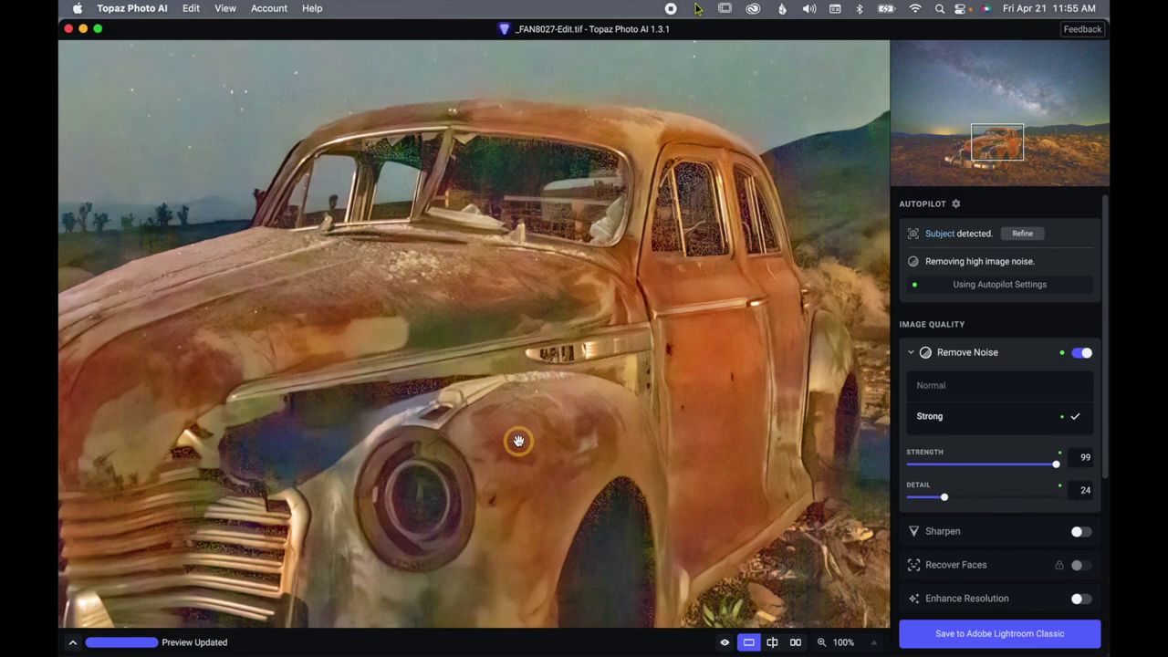
click(860, 643)
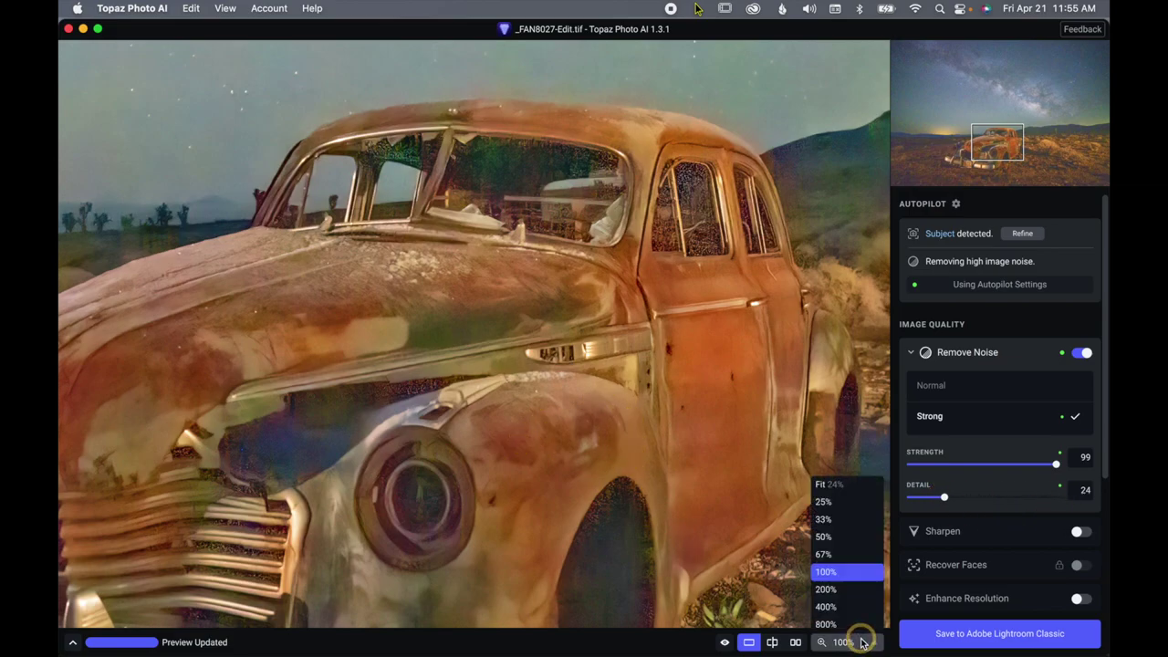
click(860, 590)
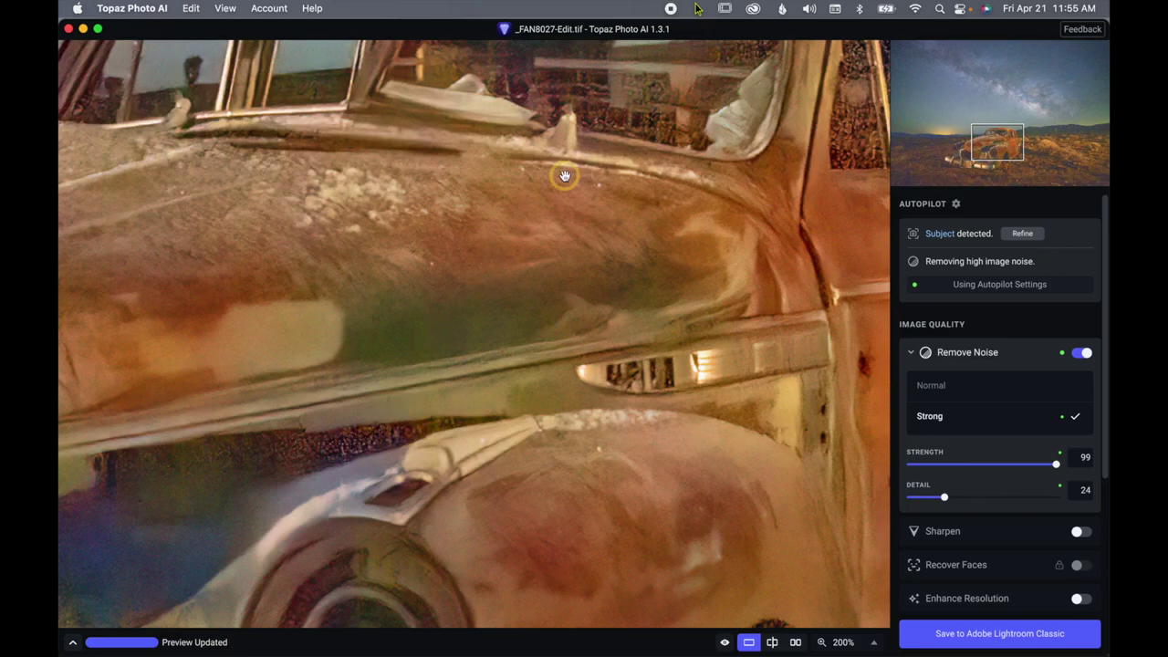
Pan the 200% preview over the car's side panel, then up to the starry sky
drag(565, 176, 532, 122)
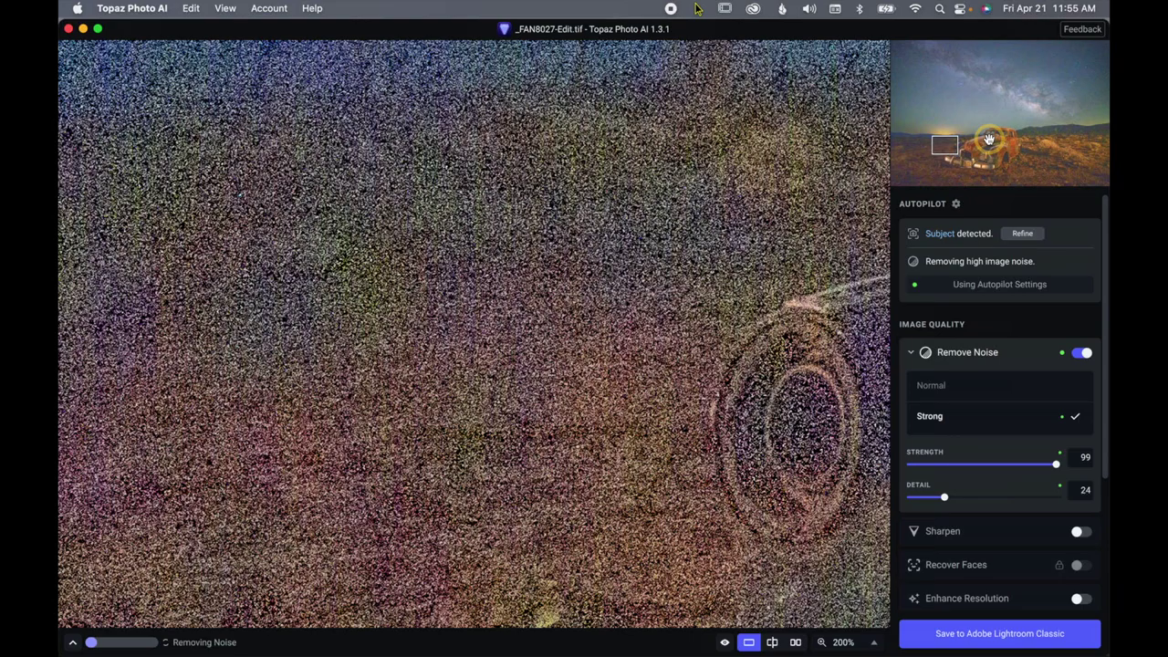
drag(989, 139, 999, 134)
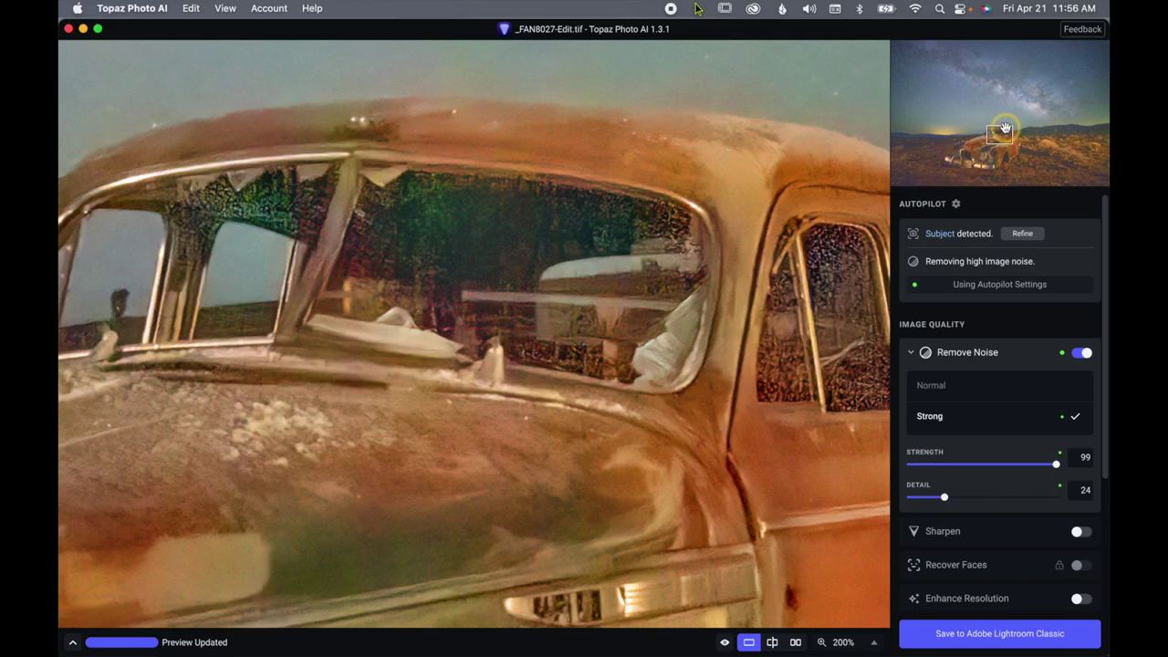
drag(1004, 128, 1047, 95)
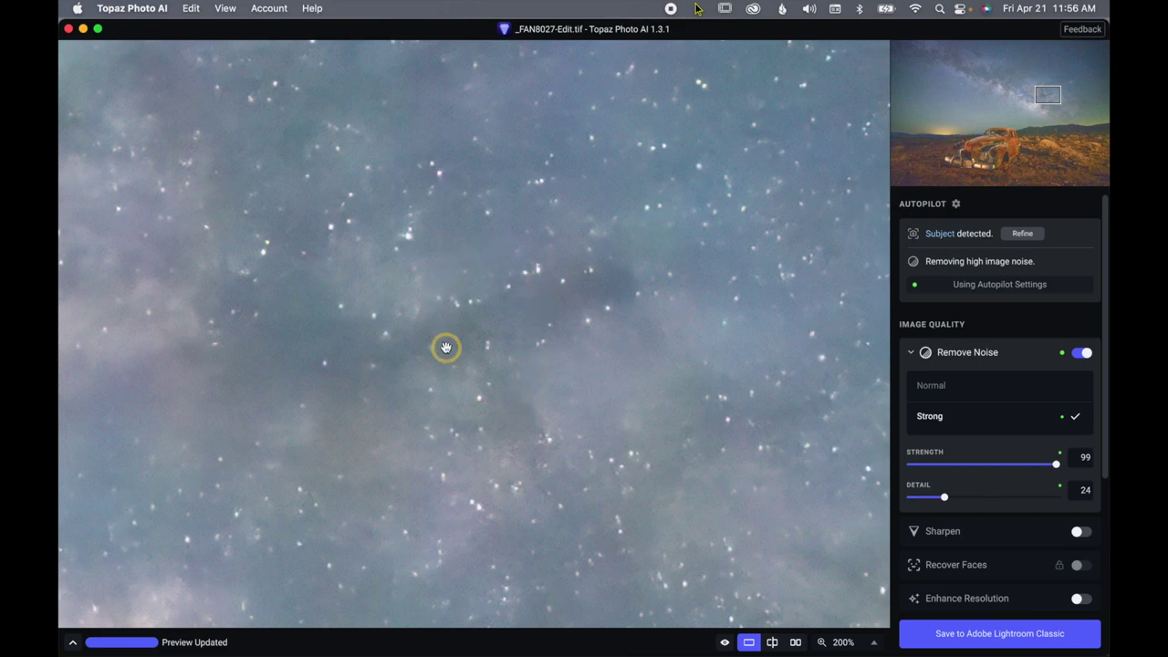
Set Remove Noise Strength to 50 and check the horizon, grass and car in the preview
double_click(1077, 461)
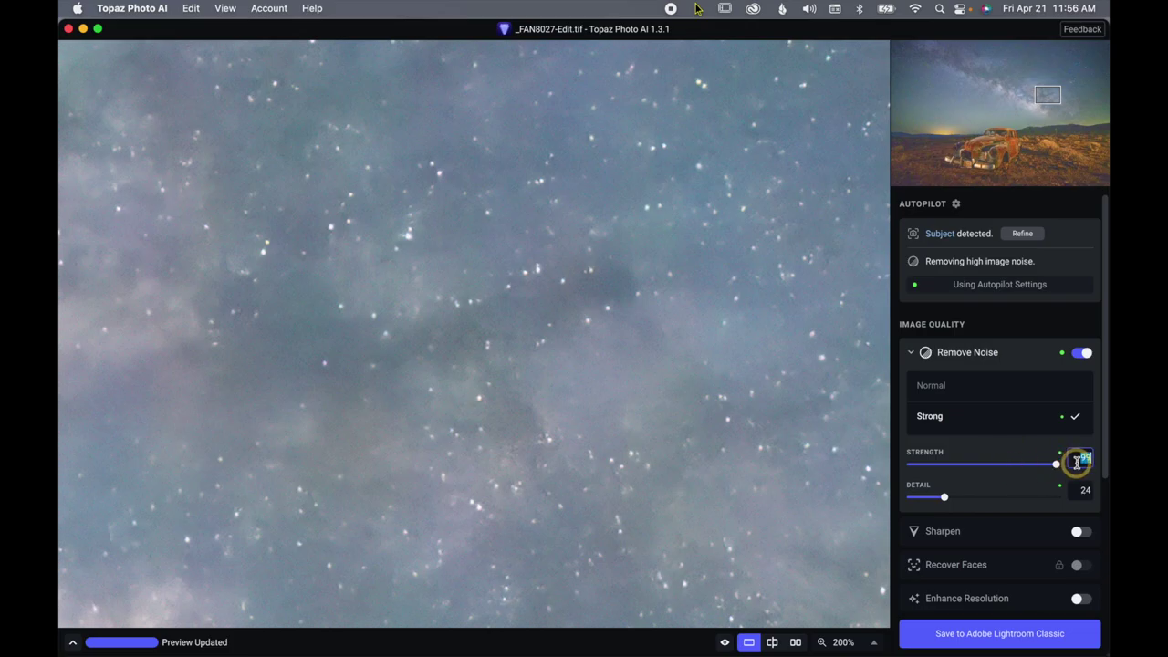
text(50)
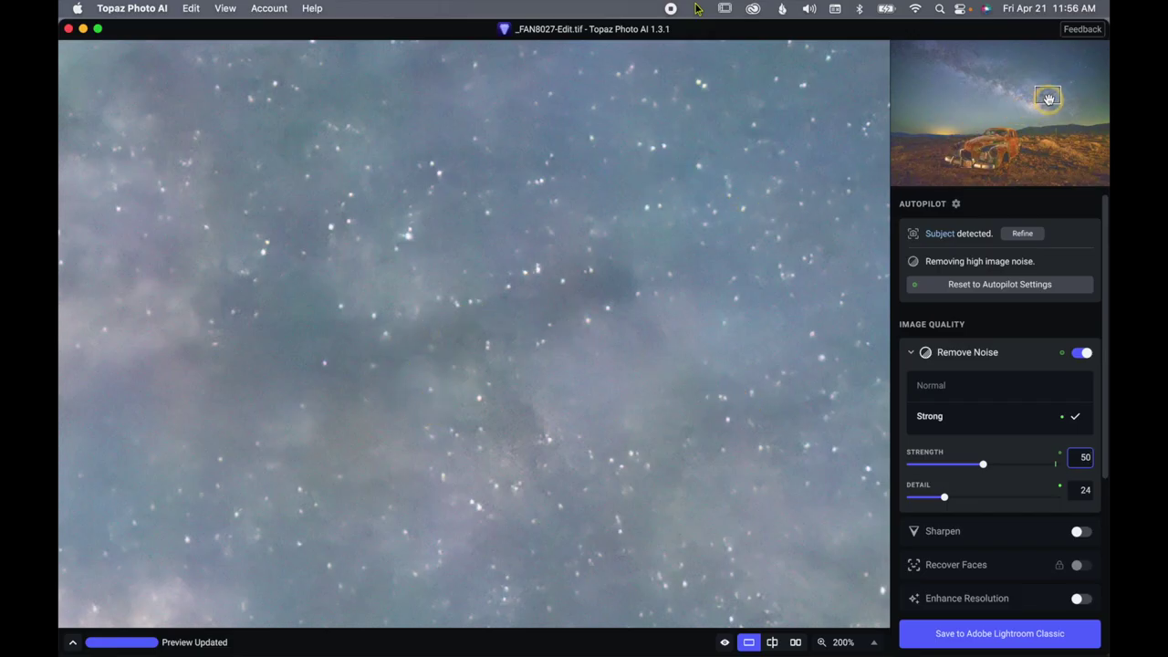
drag(1043, 100, 1065, 132)
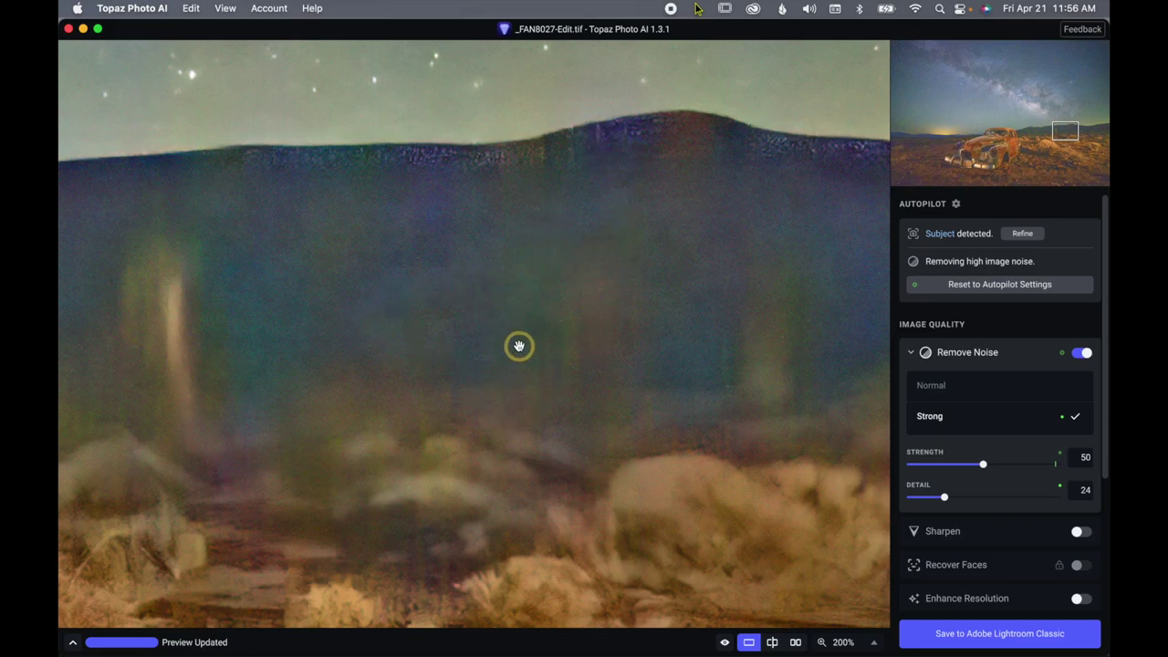
mouse_move(1049, 129)
mouse_down()
mouse_move(1068, 132)
mouse_move(1058, 155)
mouse_move(1046, 146)
mouse_up()
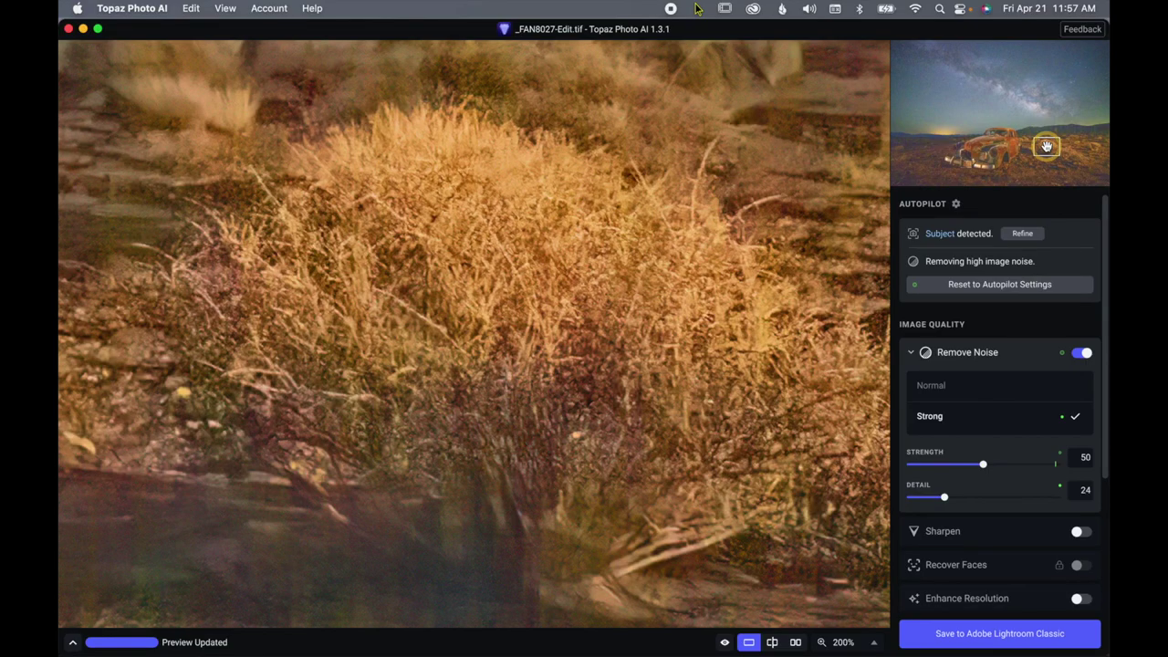
drag(1047, 146, 986, 145)
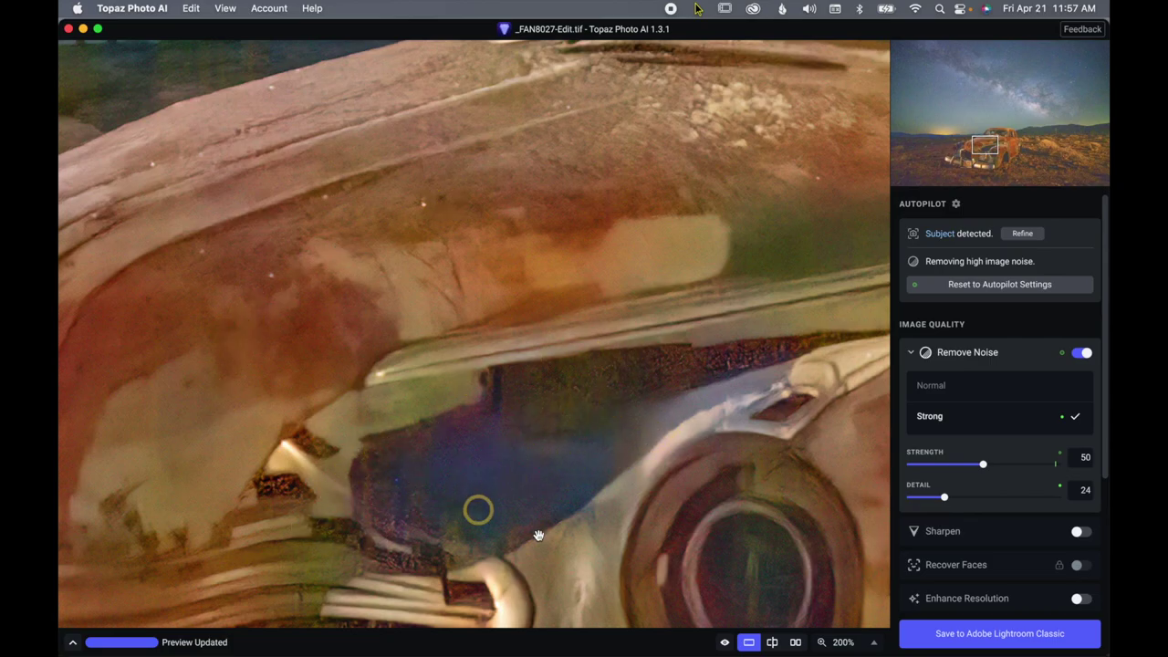
Pan onto the car's headlight and grille and try Normal mode at Strength 90
click(984, 148)
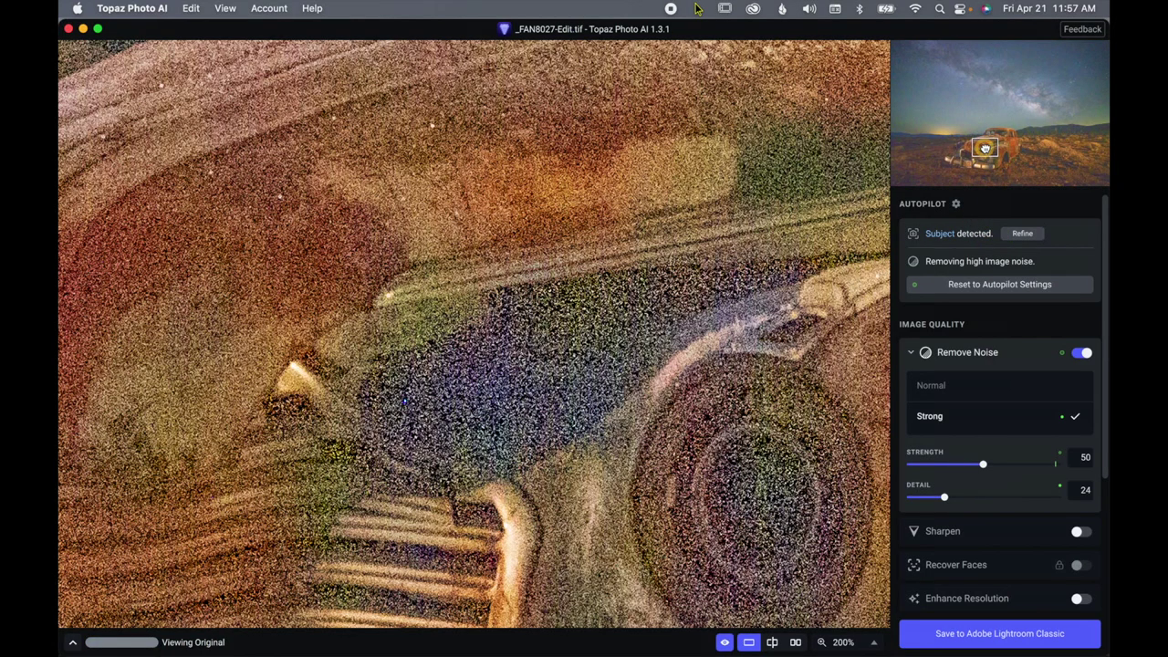
drag(985, 148, 990, 153)
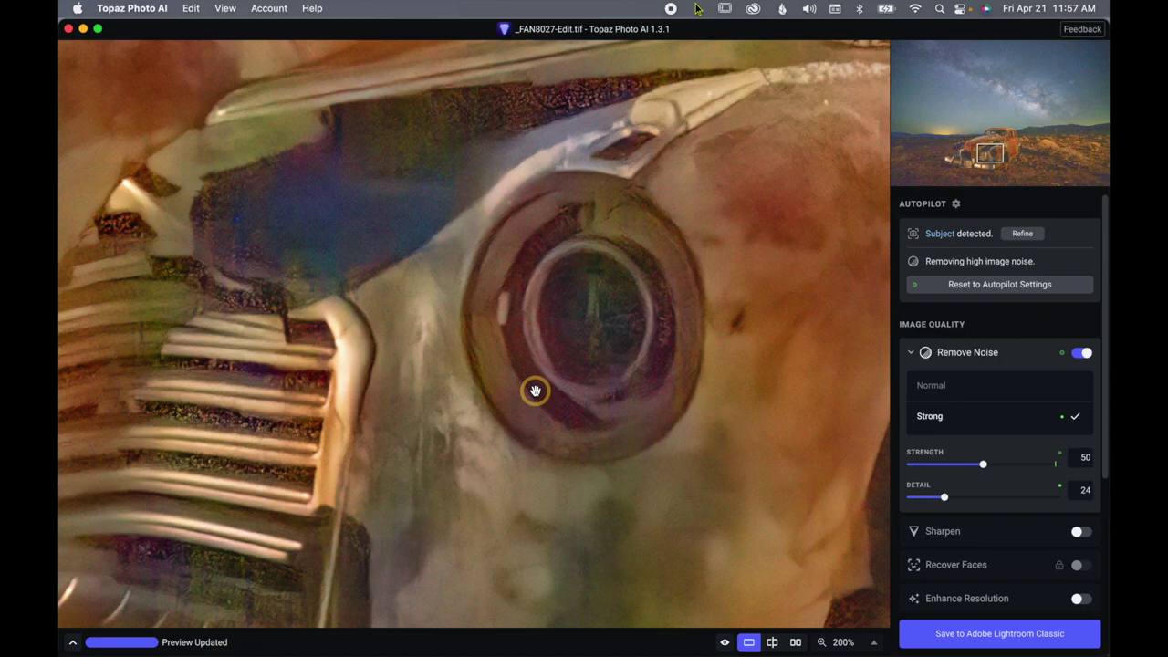
click(974, 390)
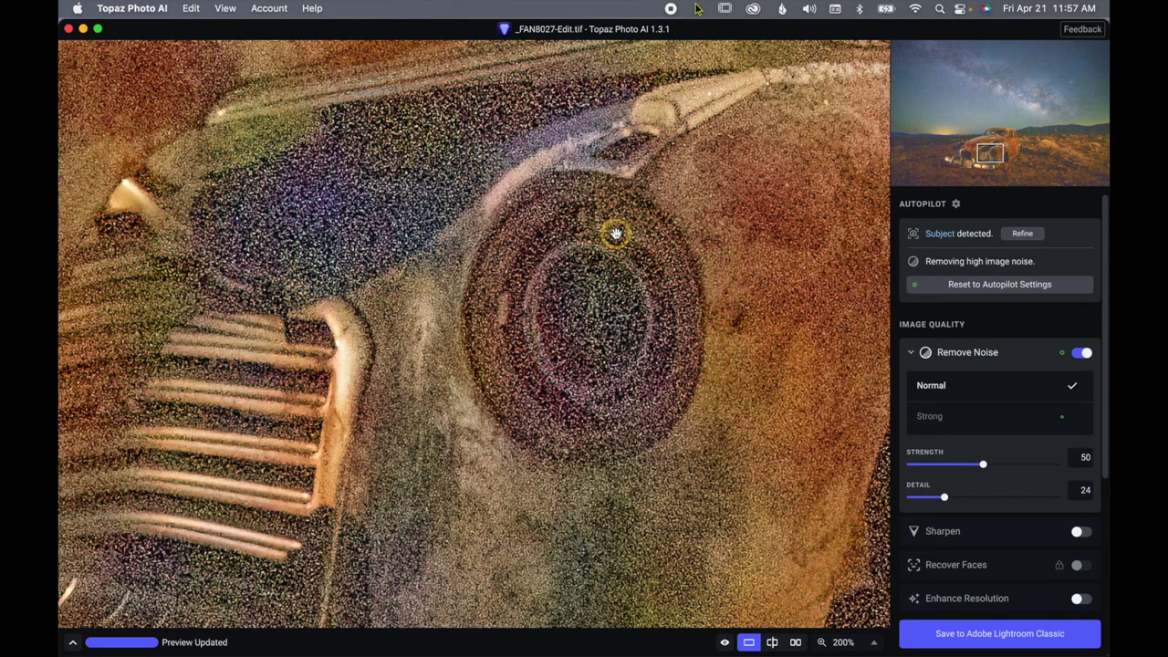
click(1085, 457)
text(90)
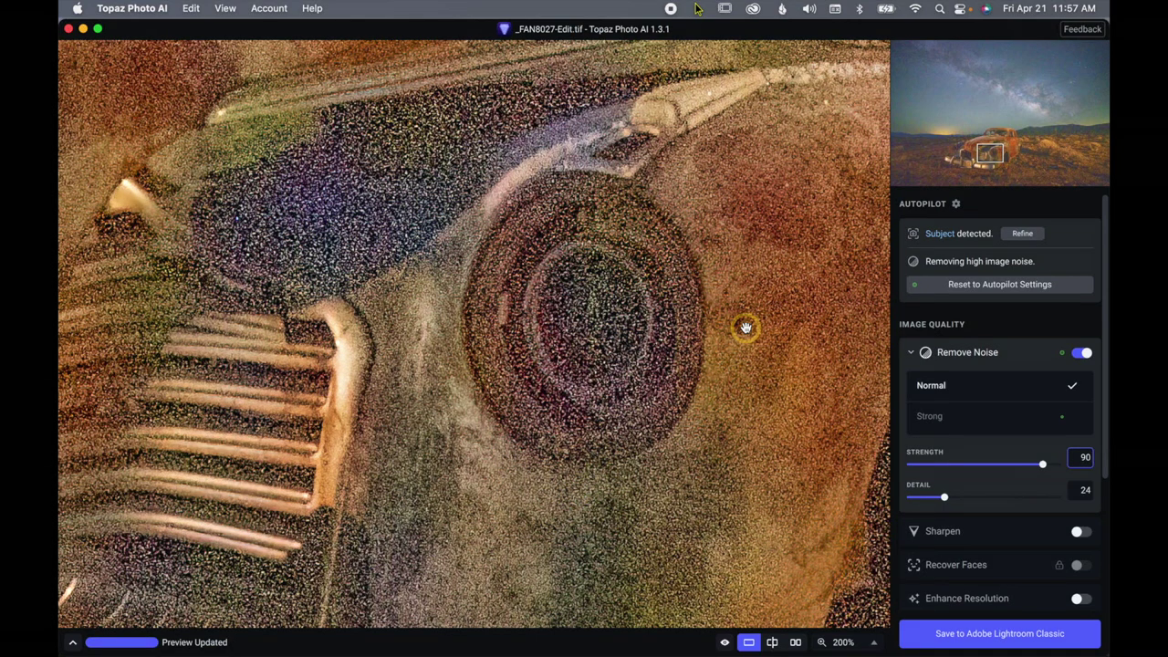
Return to Strong mode at Strength 50 and save the image back to Lightroom Classic
click(933, 416)
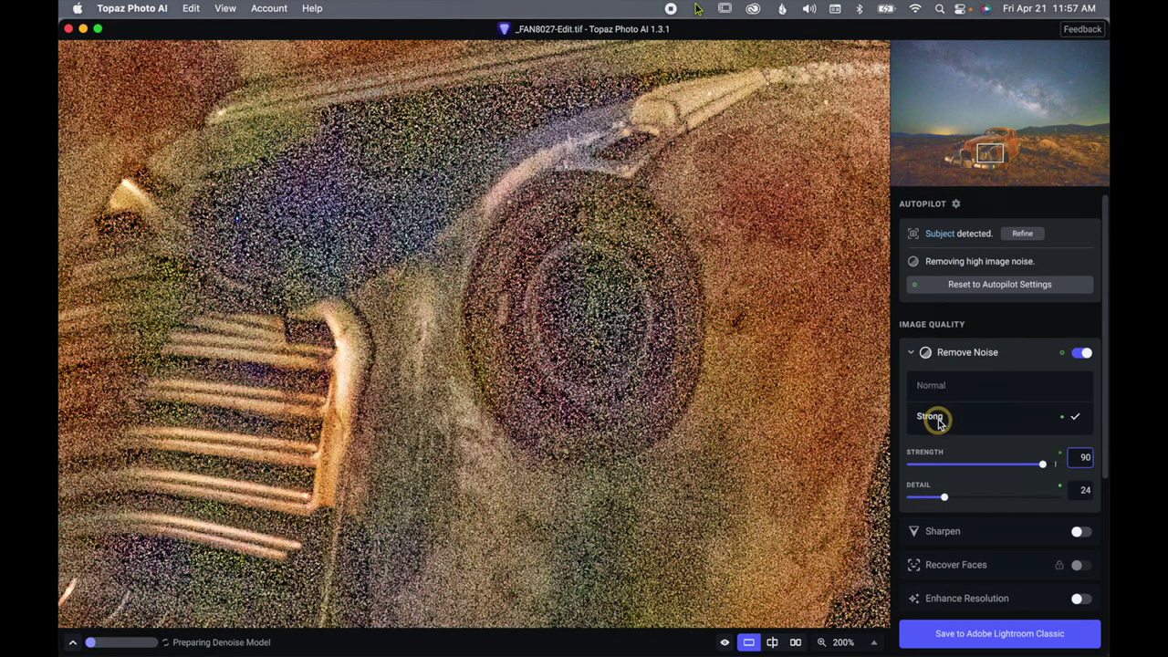
key(super+a)
text(50)
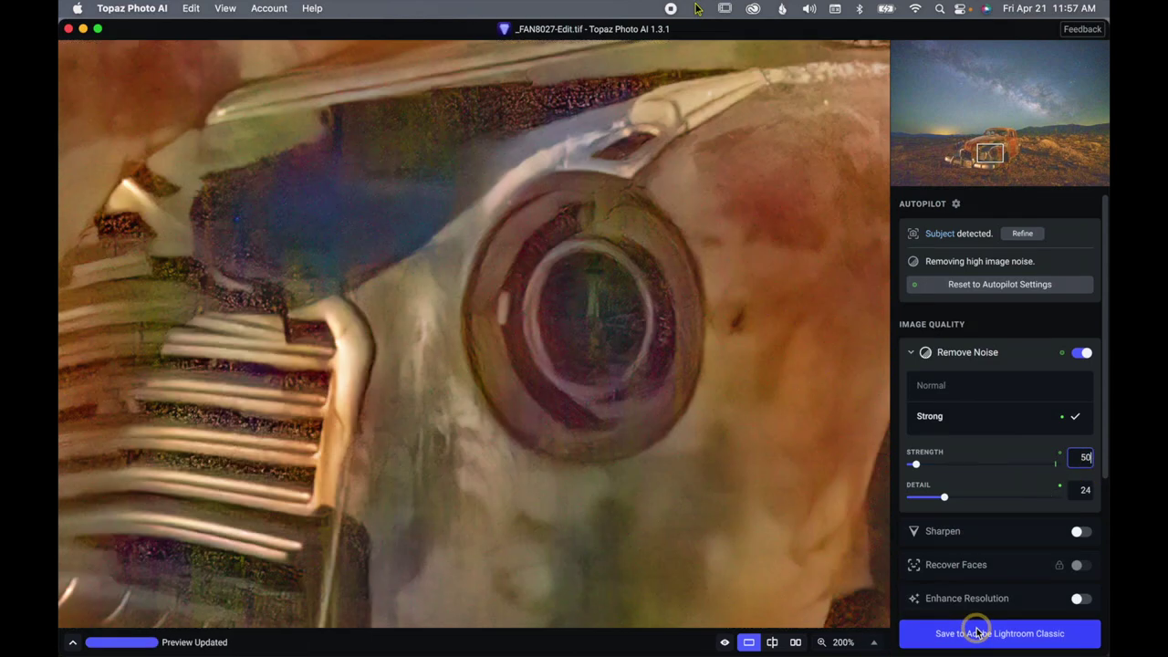
click(977, 632)
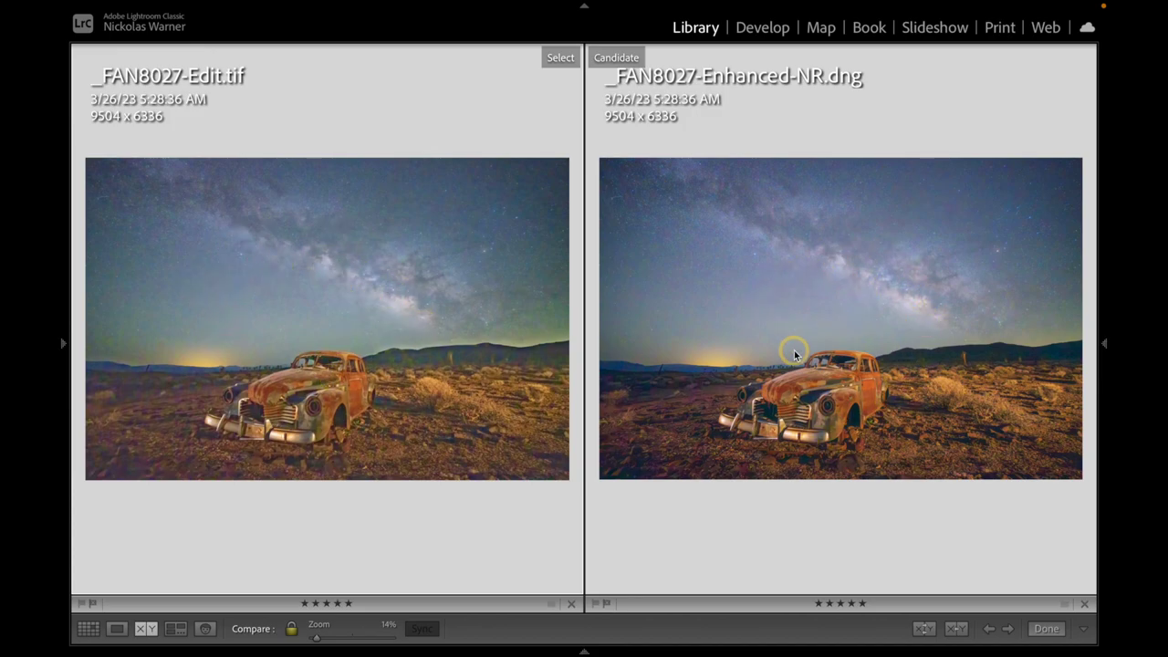
Zoom both compared images to 200% on the car's windows
click(283, 385)
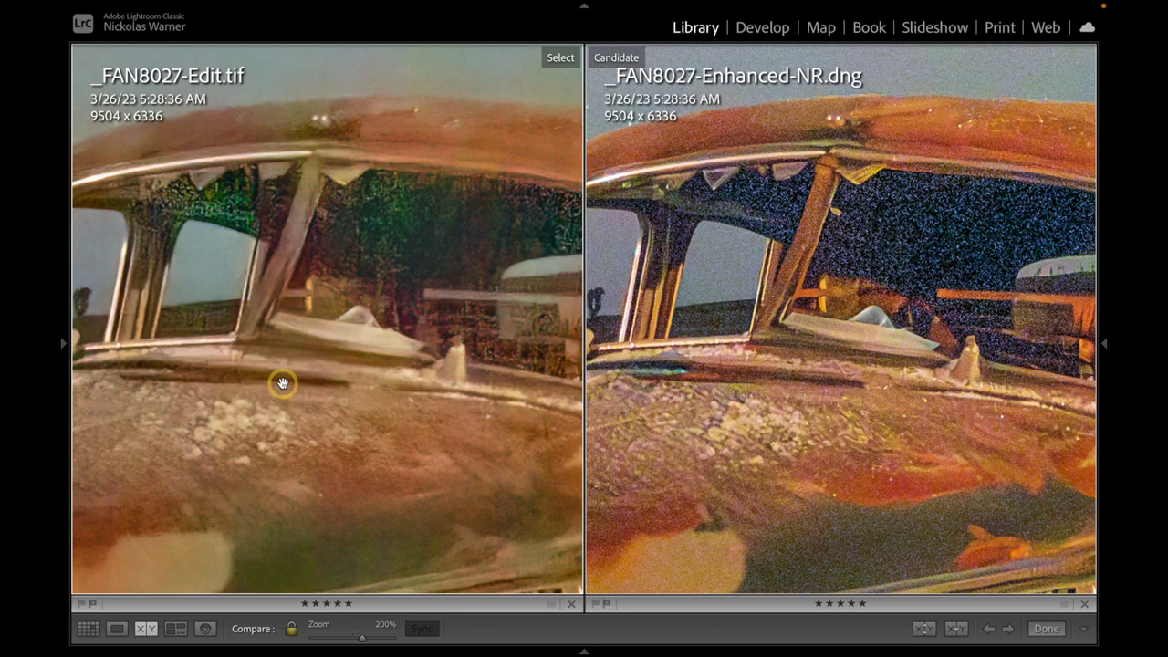
Pan both synced 200% images across the headlight, grille and doors, ending on the rear door
scroll(283, 383, down, 15)
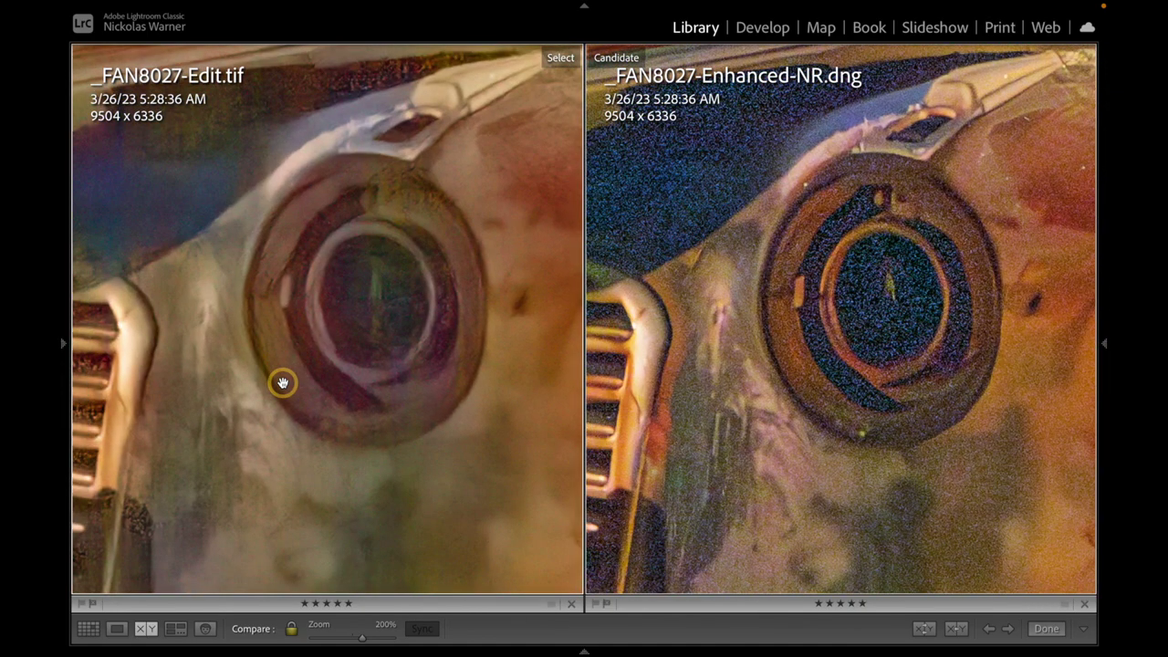
scroll(283, 383, left, 5)
scroll(283, 383, up, 4)
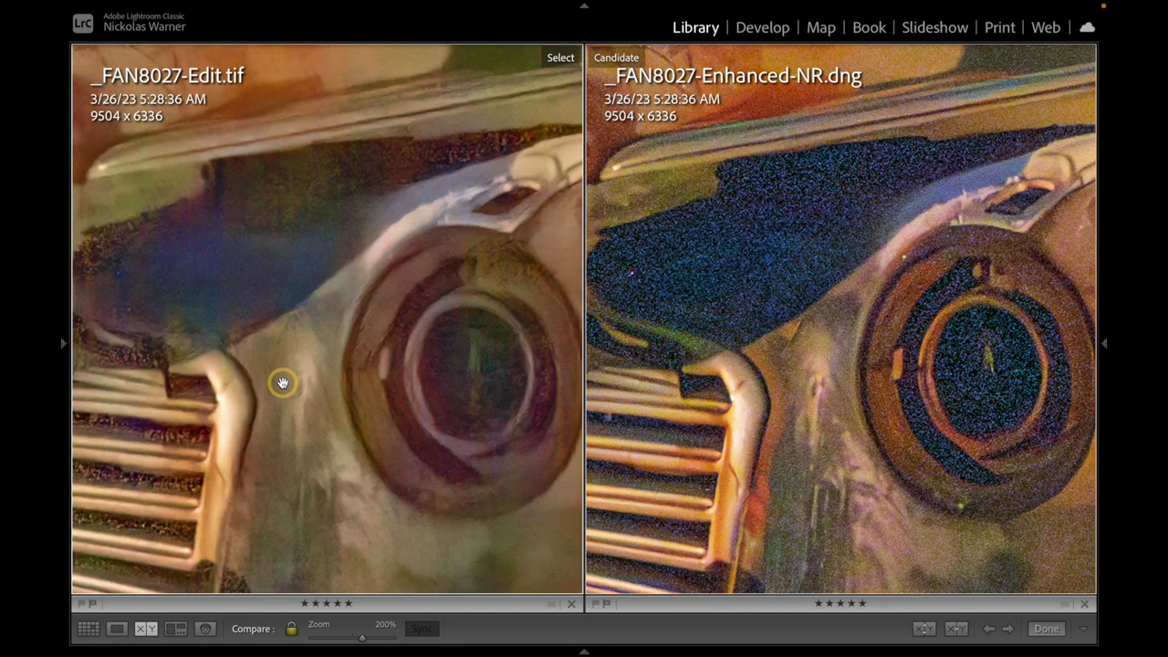
scroll(283, 383, right, 3)
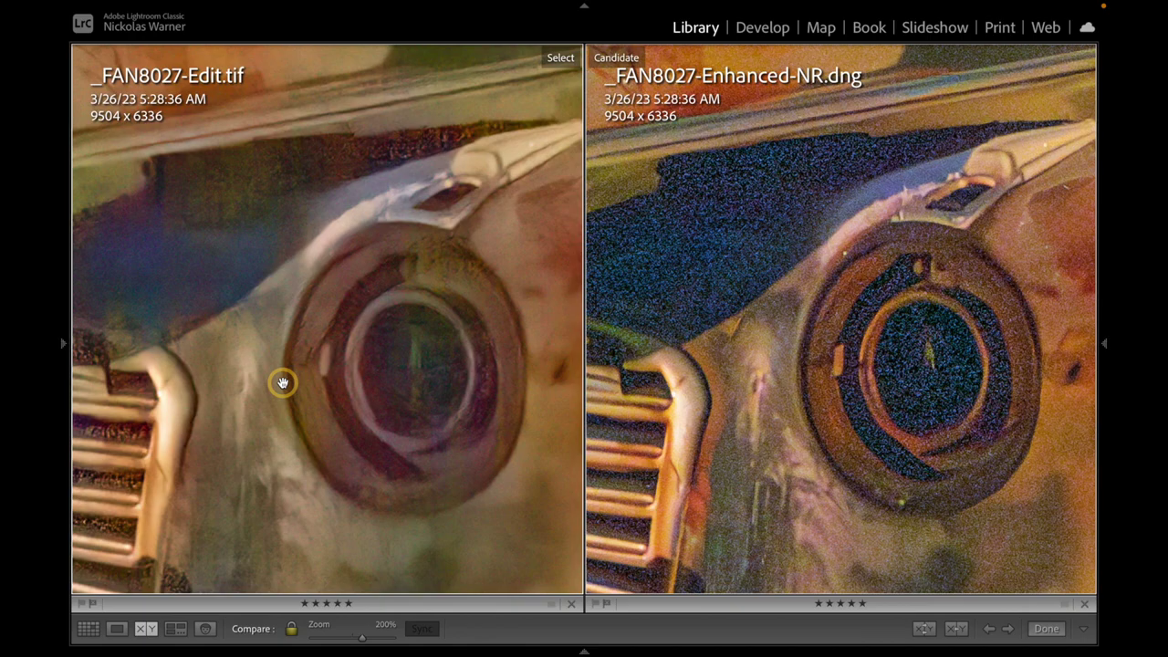
scroll(283, 384, right, 10)
scroll(283, 383, up, 2)
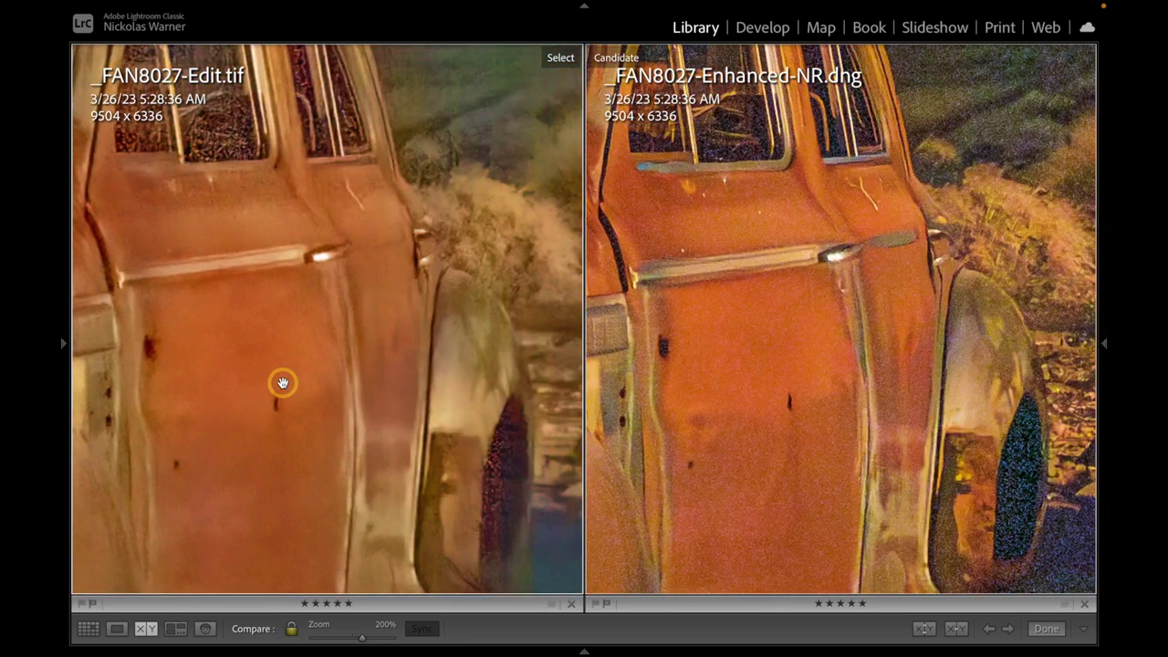
scroll(283, 384, up, 5)
scroll(283, 384, left, 5)
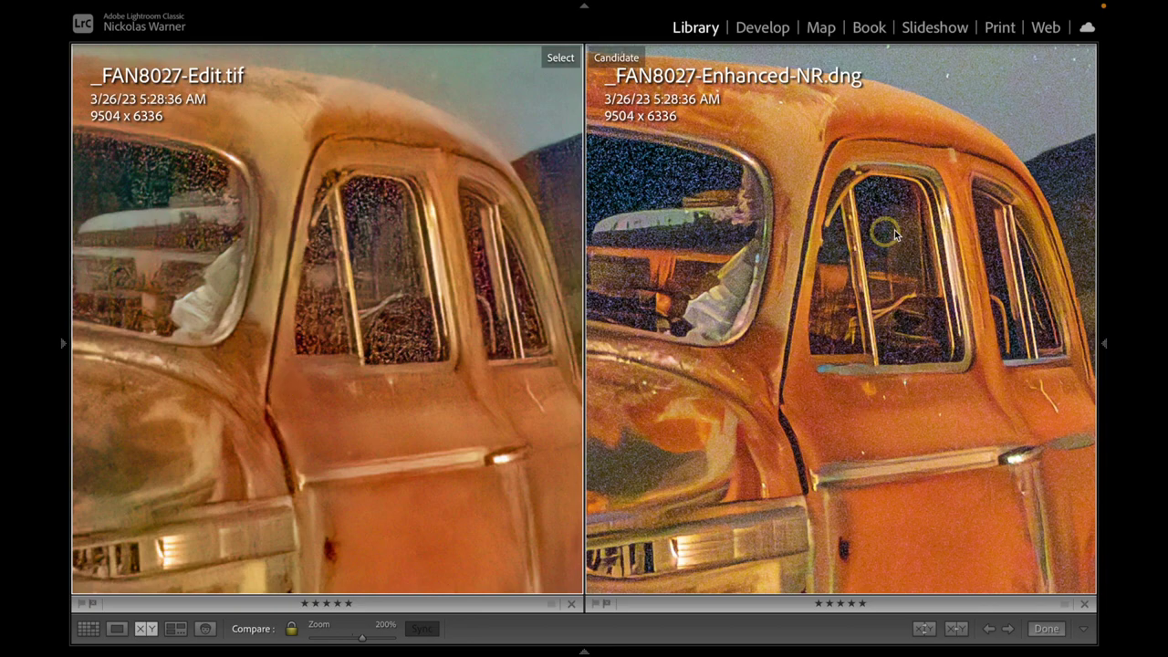
scroll(815, 470, down, 1)
scroll(815, 470, down, 5)
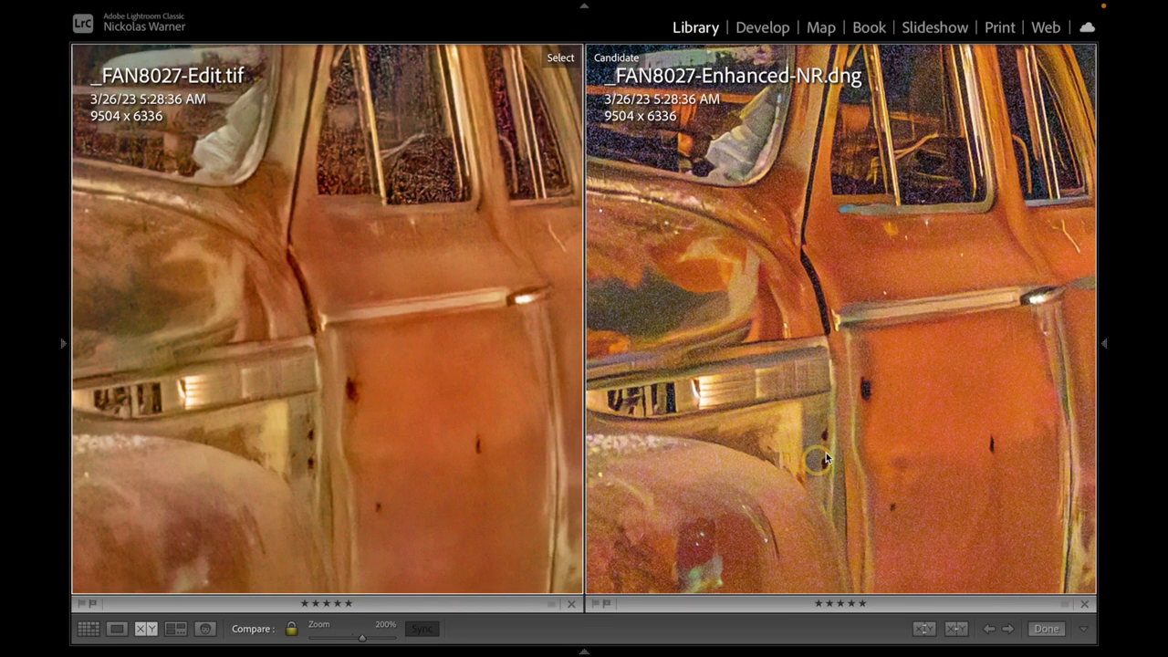
scroll(816, 456, right, 3)
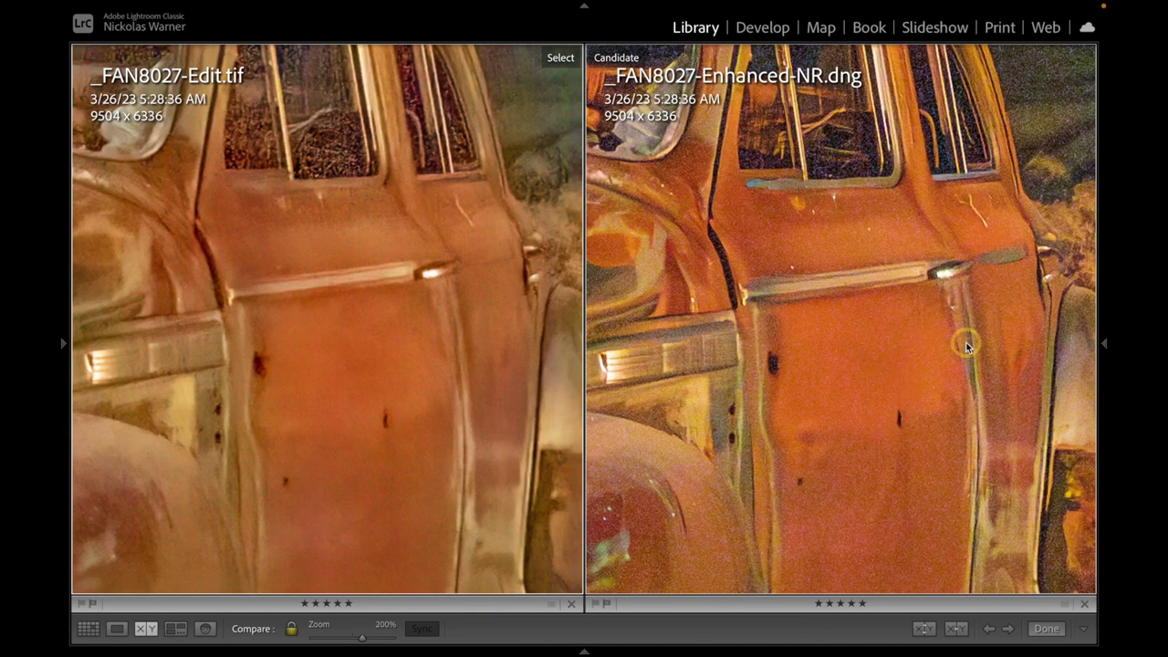
scroll(965, 344, down, 5)
scroll(965, 342, down, 1)
scroll(966, 342, right, 2)
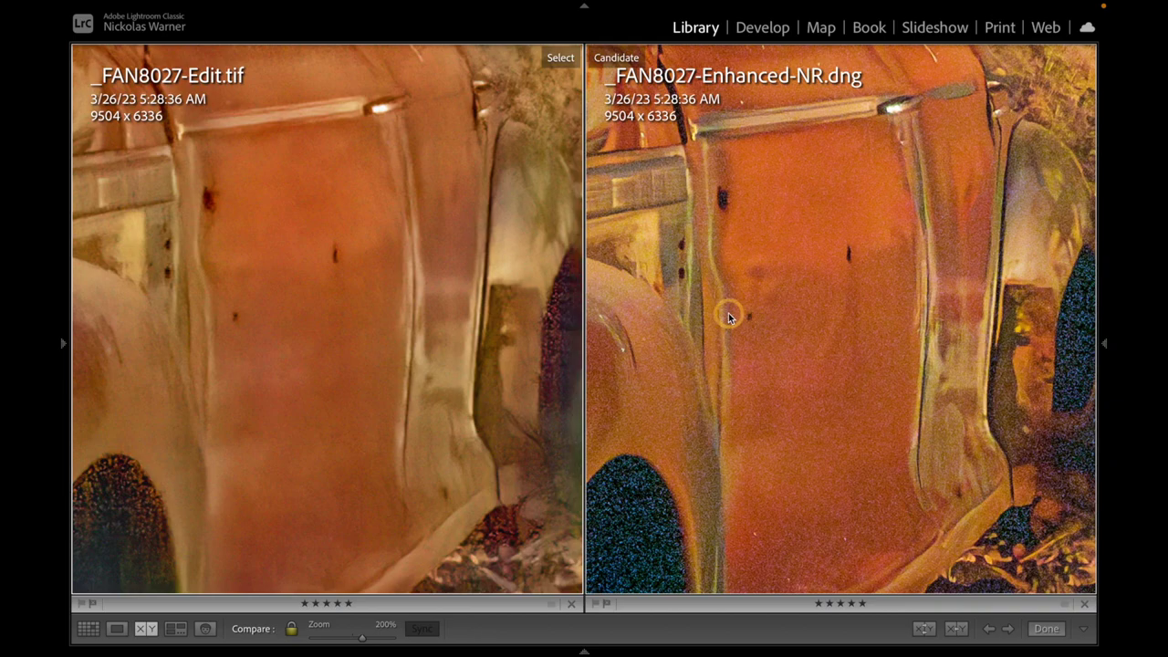
drag(1028, 335, 987, 356)
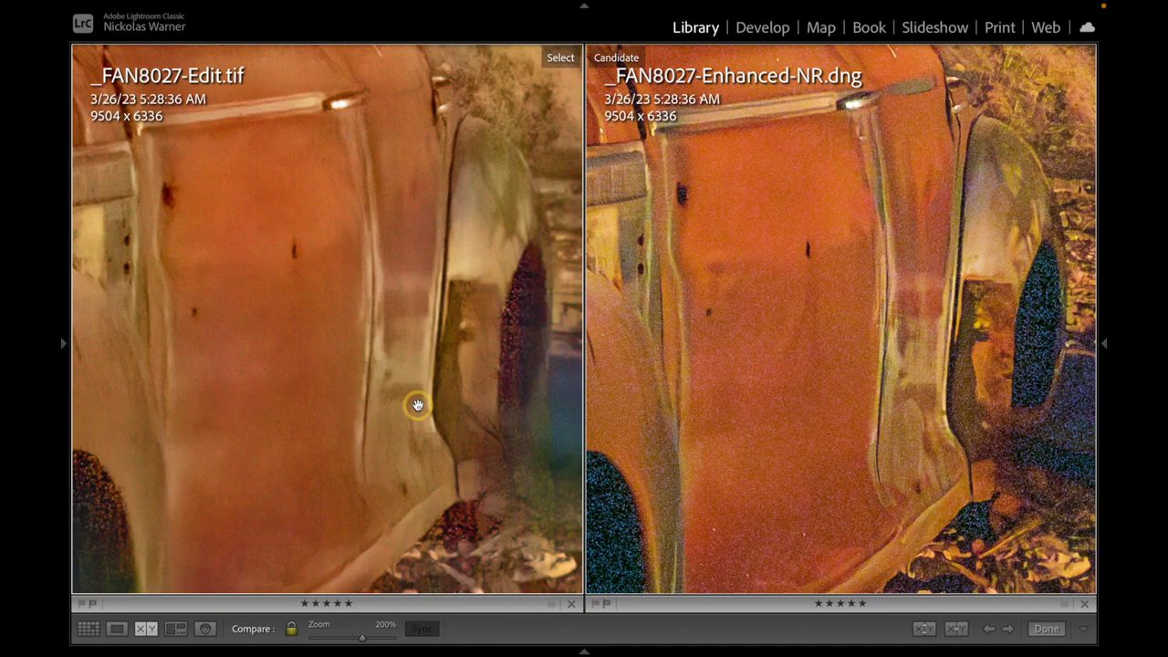
scroll(417, 405, left, 10)
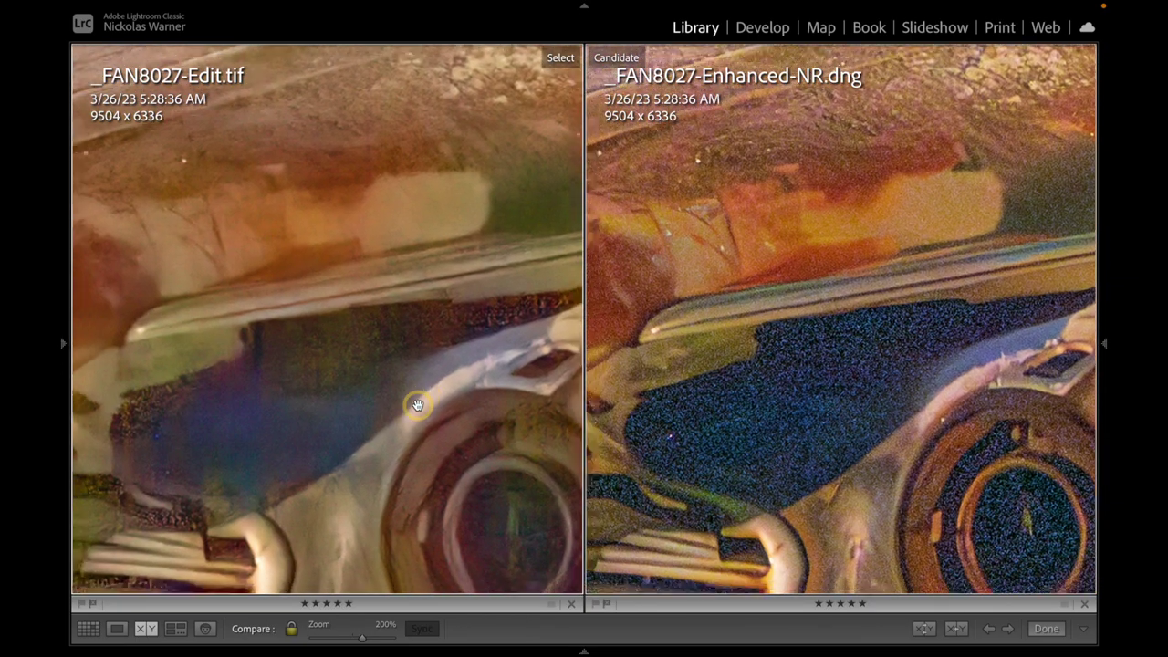
scroll(417, 404, left, 10)
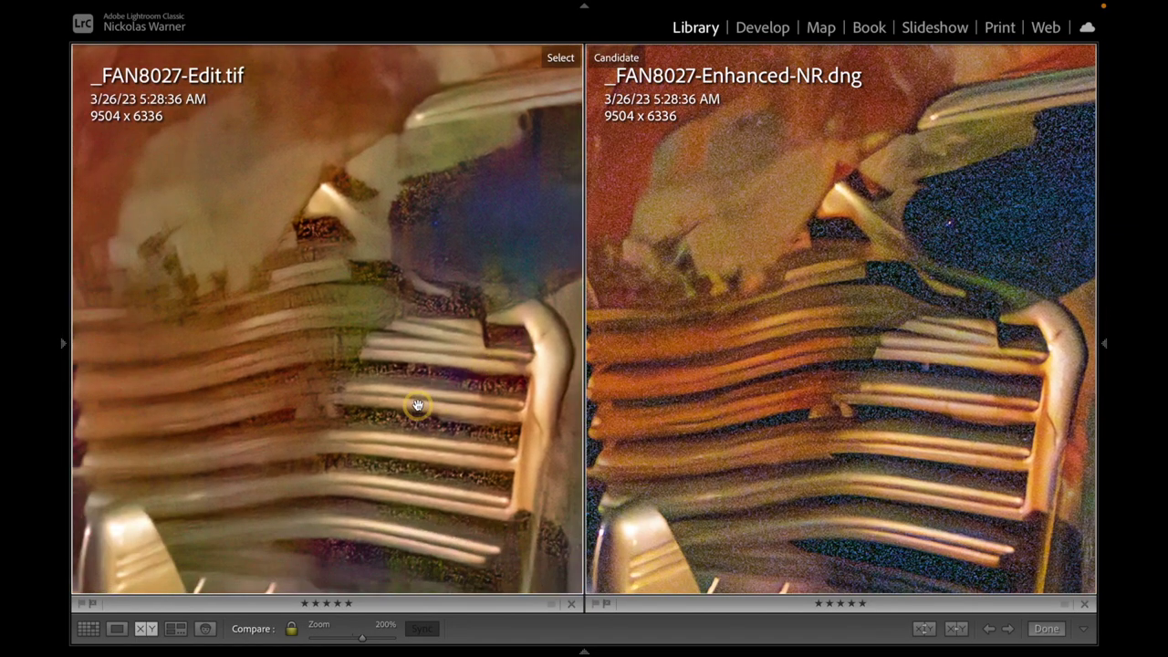
scroll(418, 404, left, 5)
scroll(417, 405, right, 10)
scroll(417, 404, up, 10)
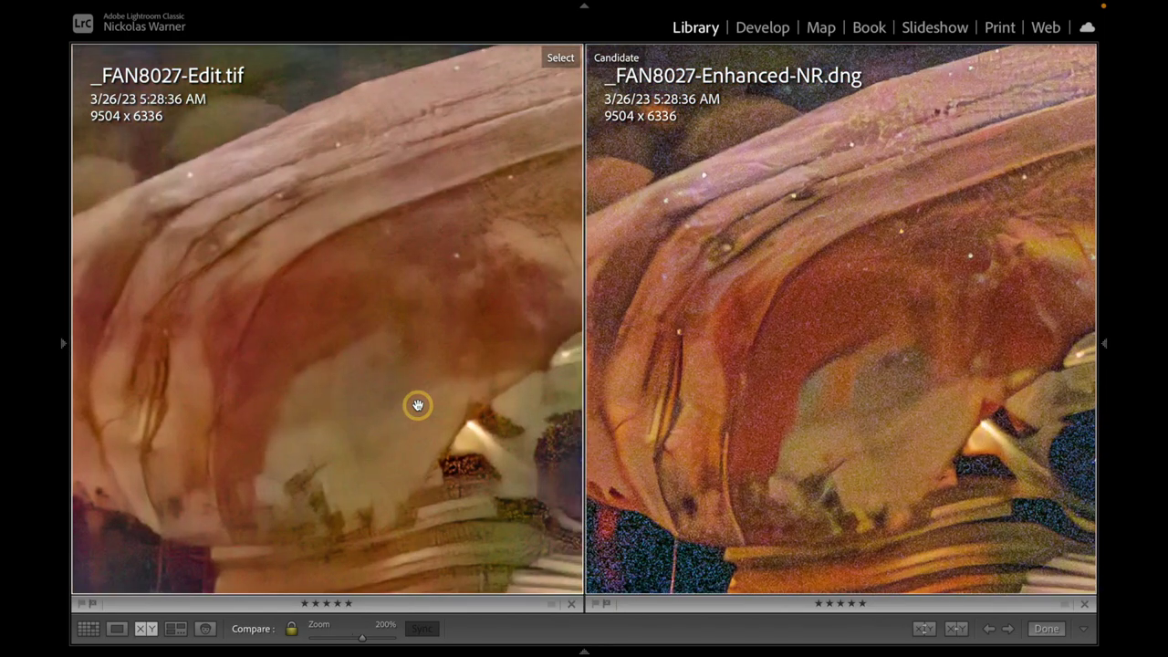
scroll(327, 402, right, 10)
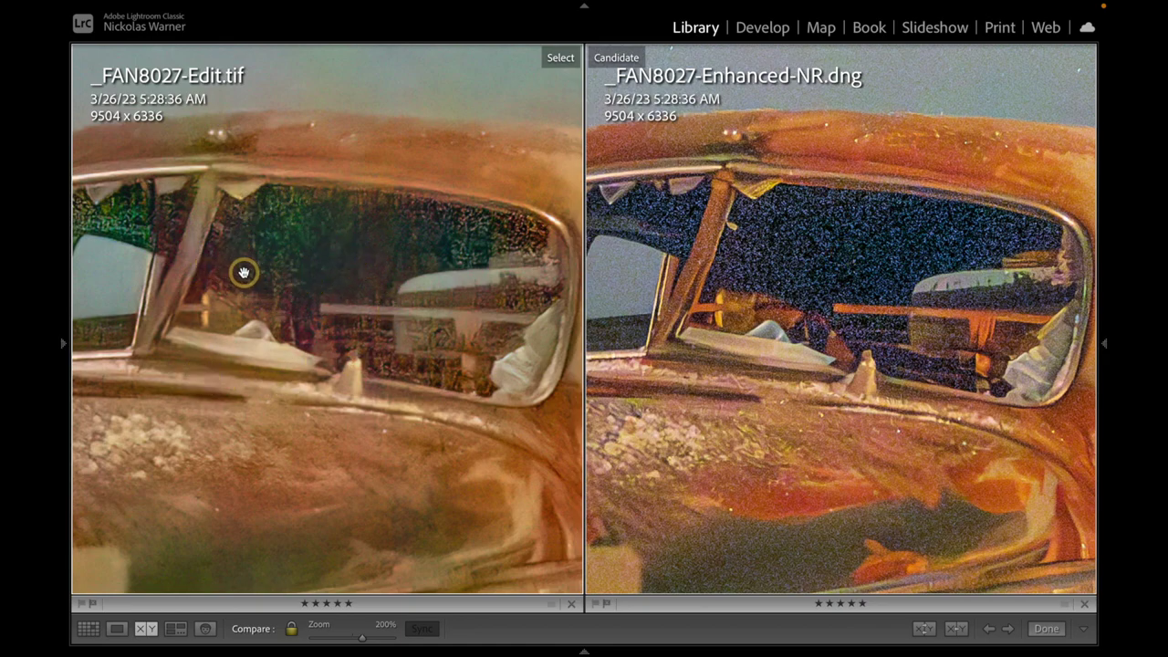
scroll(243, 272, up, 2)
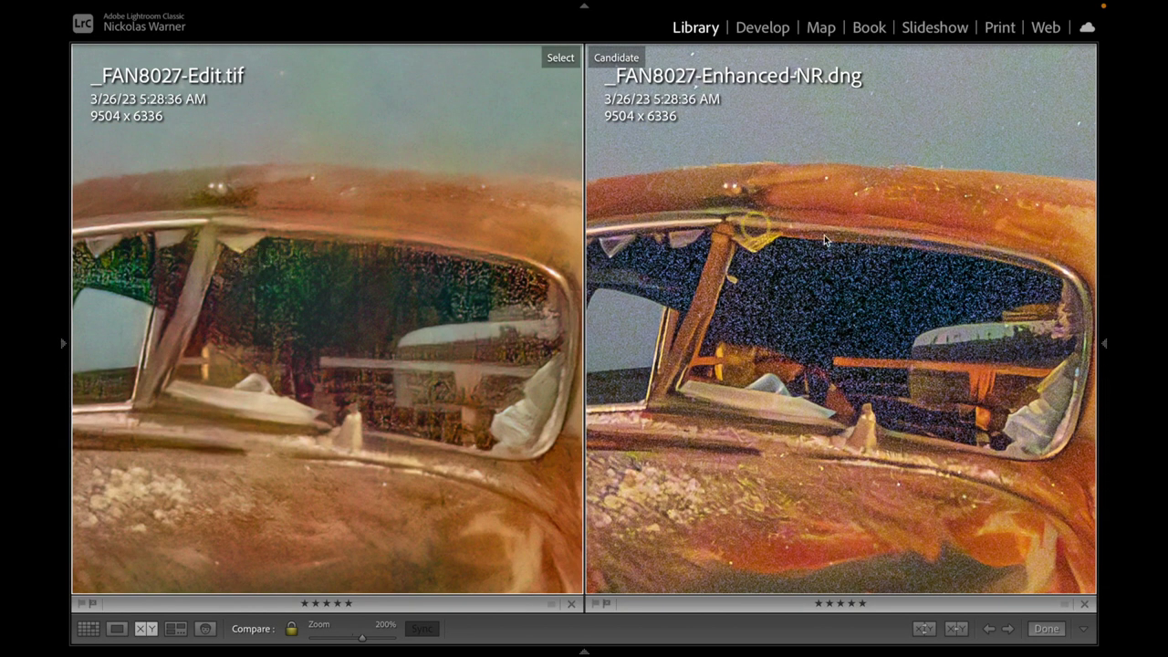
scroll(854, 243, right, 10)
scroll(854, 242, up, 2)
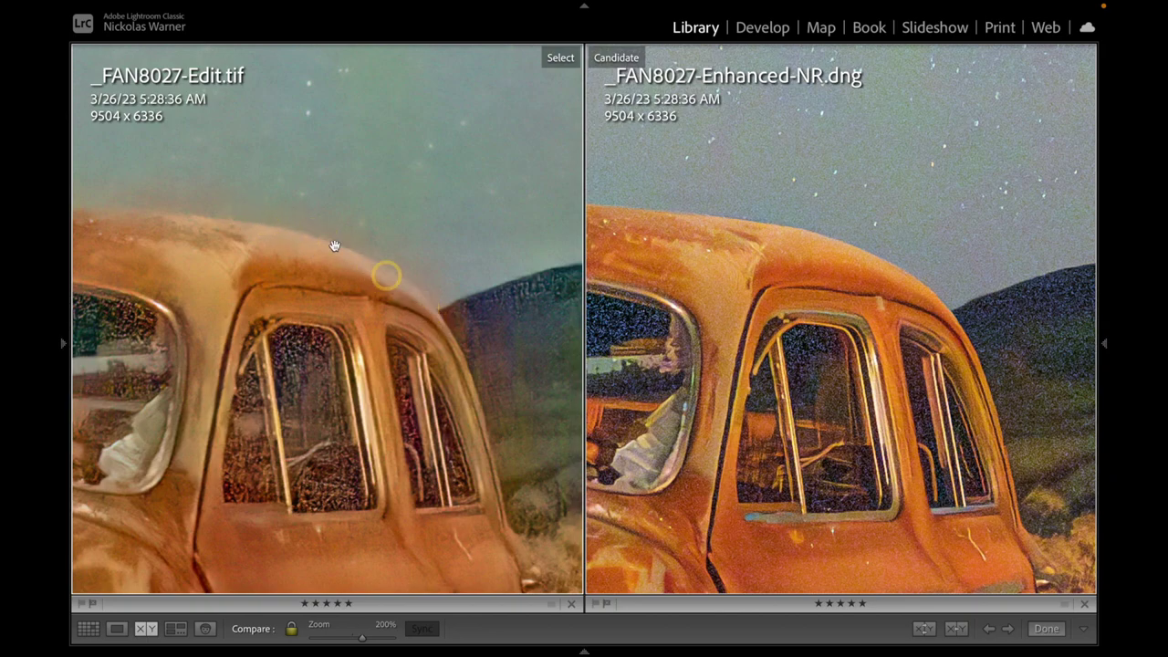
drag(305, 228, 305, 227)
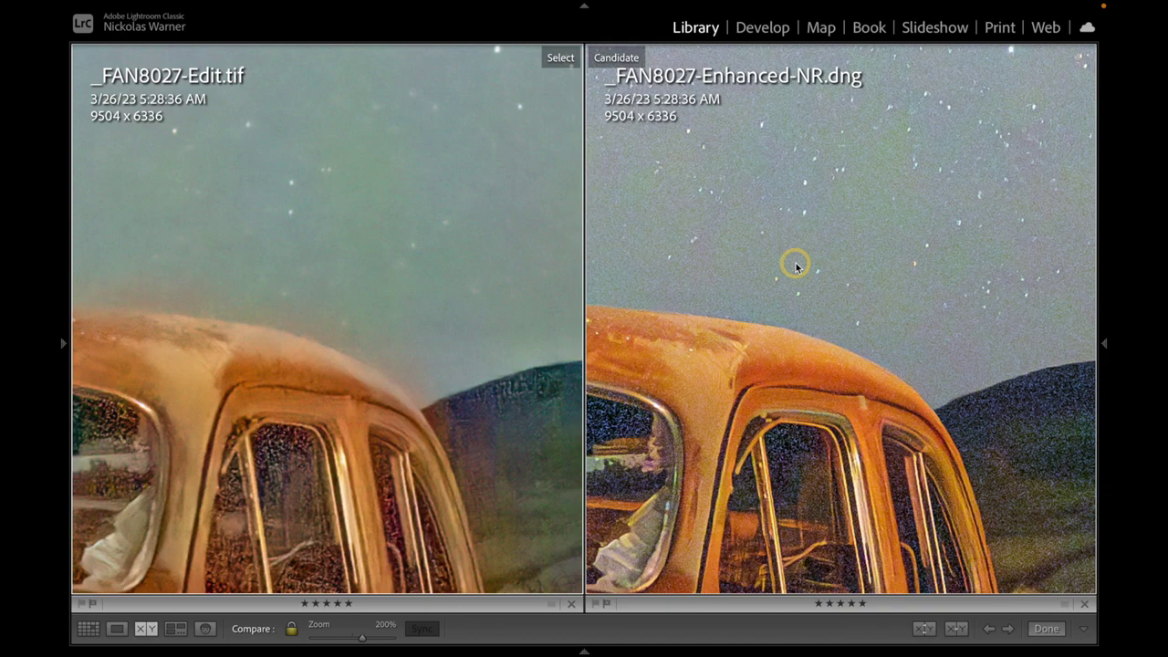
Pan through the Milky Way sky at close zoom, then fit both whole photos in view
scroll(795, 265, up, 10)
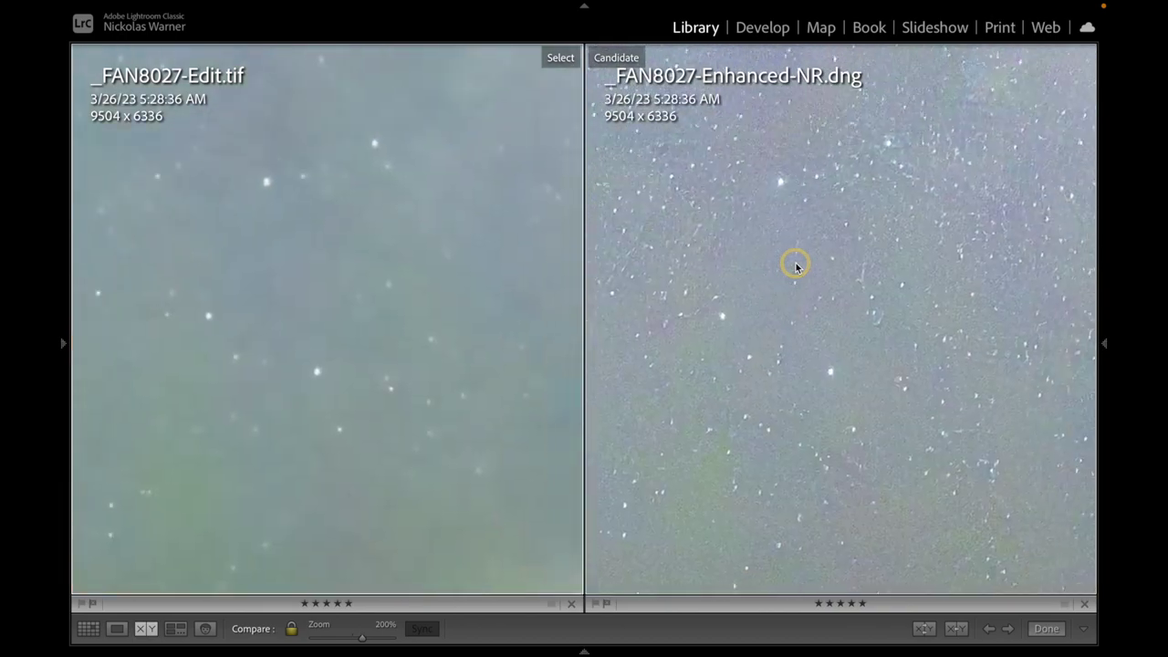
scroll(796, 265, up, 5)
scroll(795, 264, right, 5)
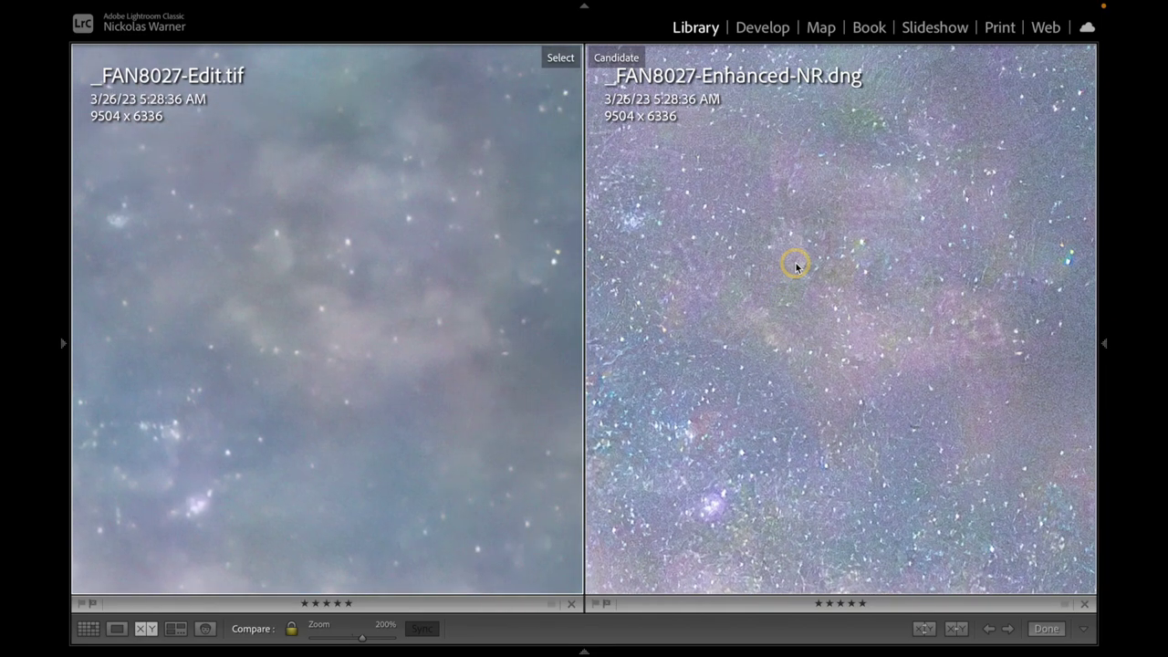
scroll(795, 265, down, 9)
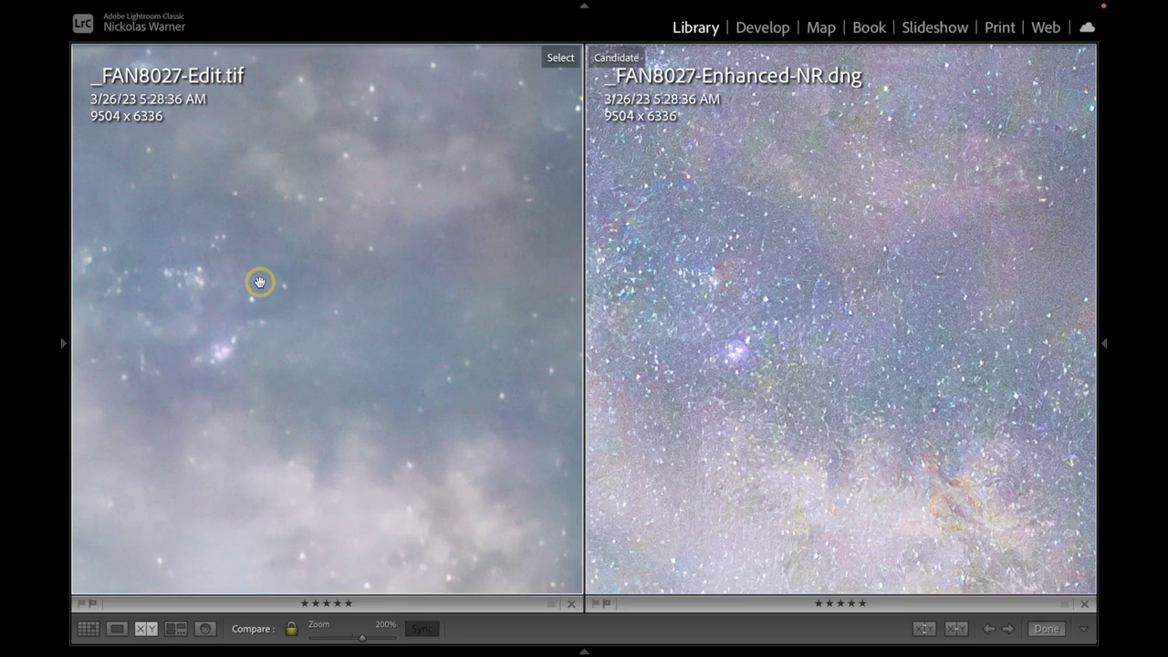
scroll(259, 282, right, 10)
scroll(259, 282, right, 5)
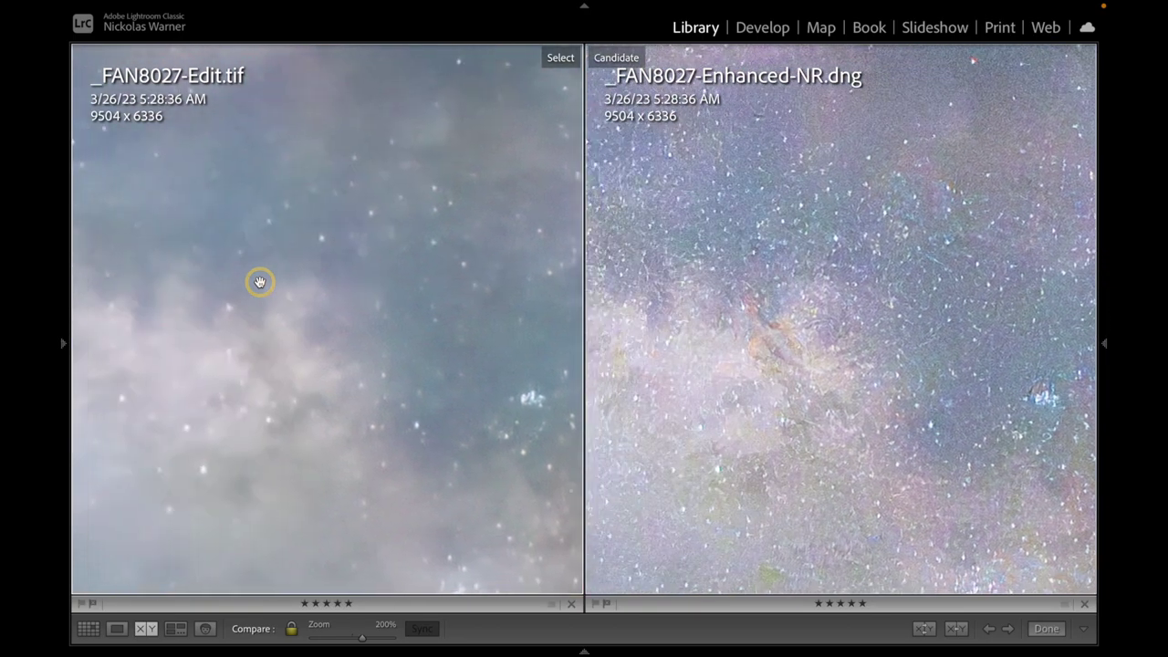
scroll(259, 282, left, 10)
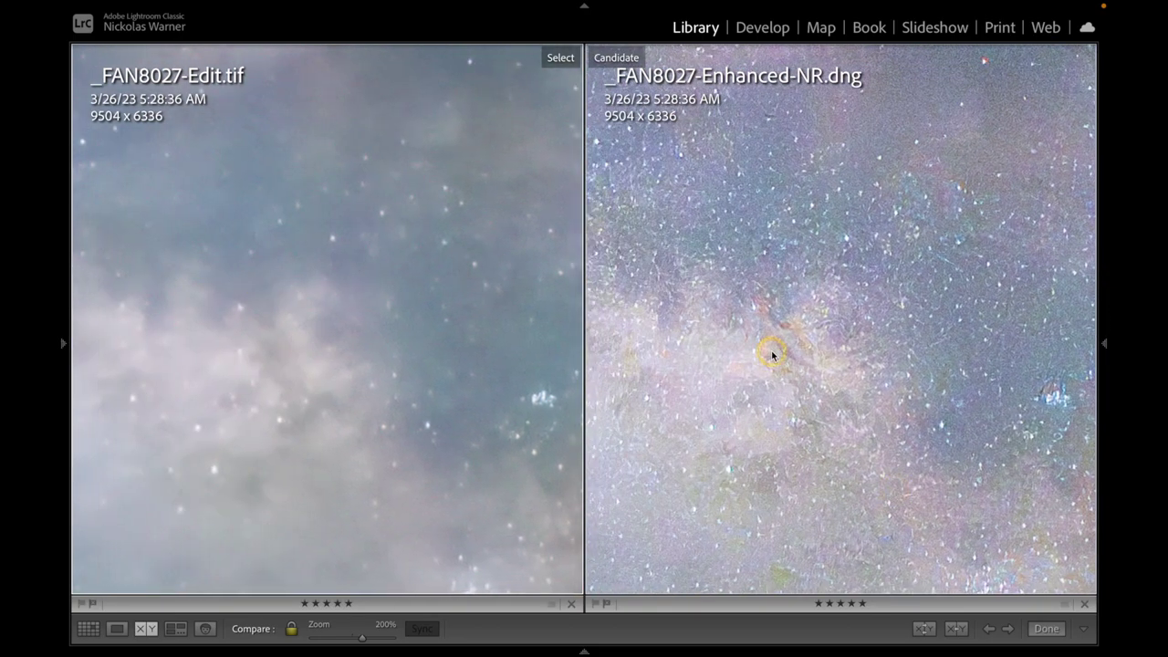
scroll(771, 354, up, 3)
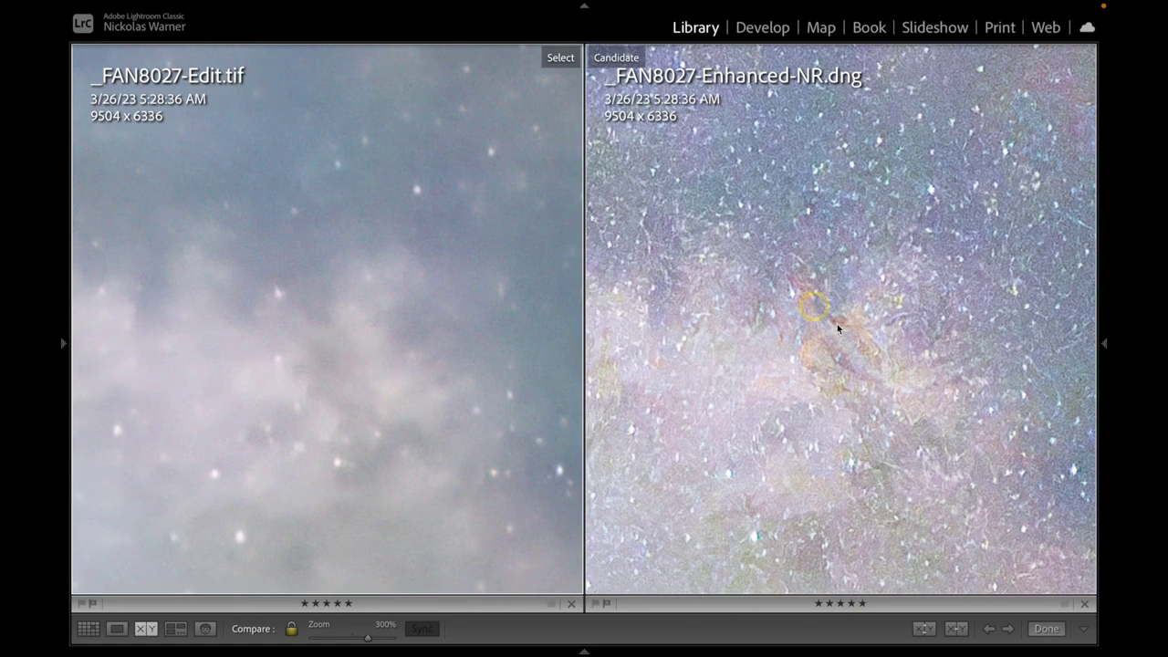
scroll(847, 338, left, 2)
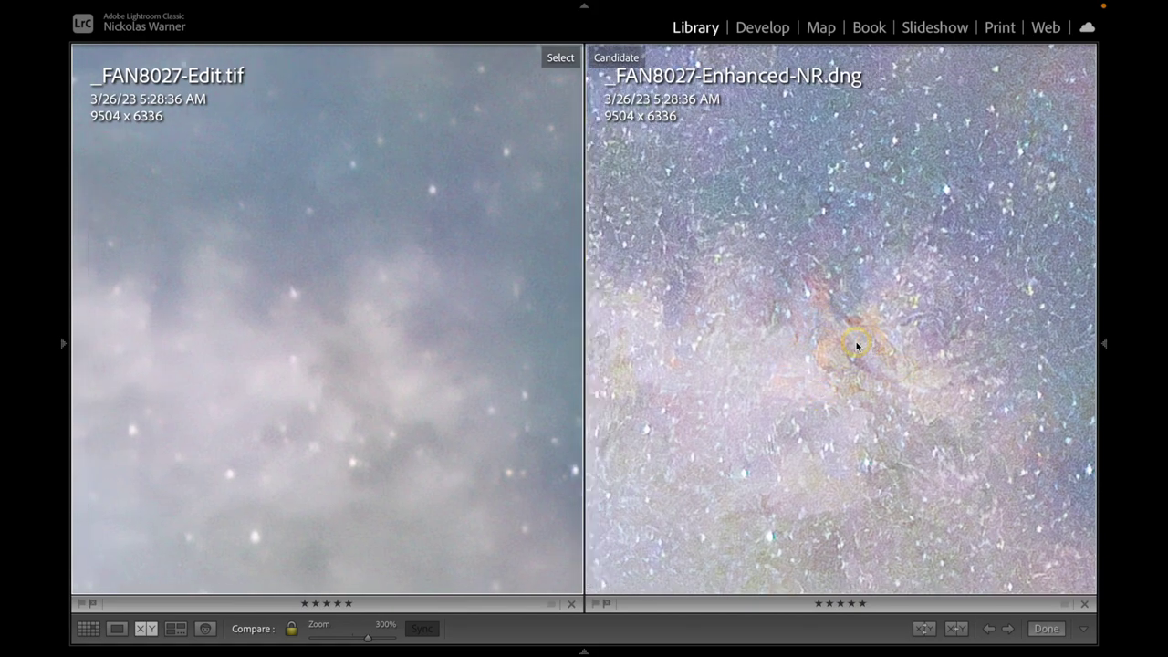
scroll(782, 361, left, 5)
scroll(782, 360, up, 2)
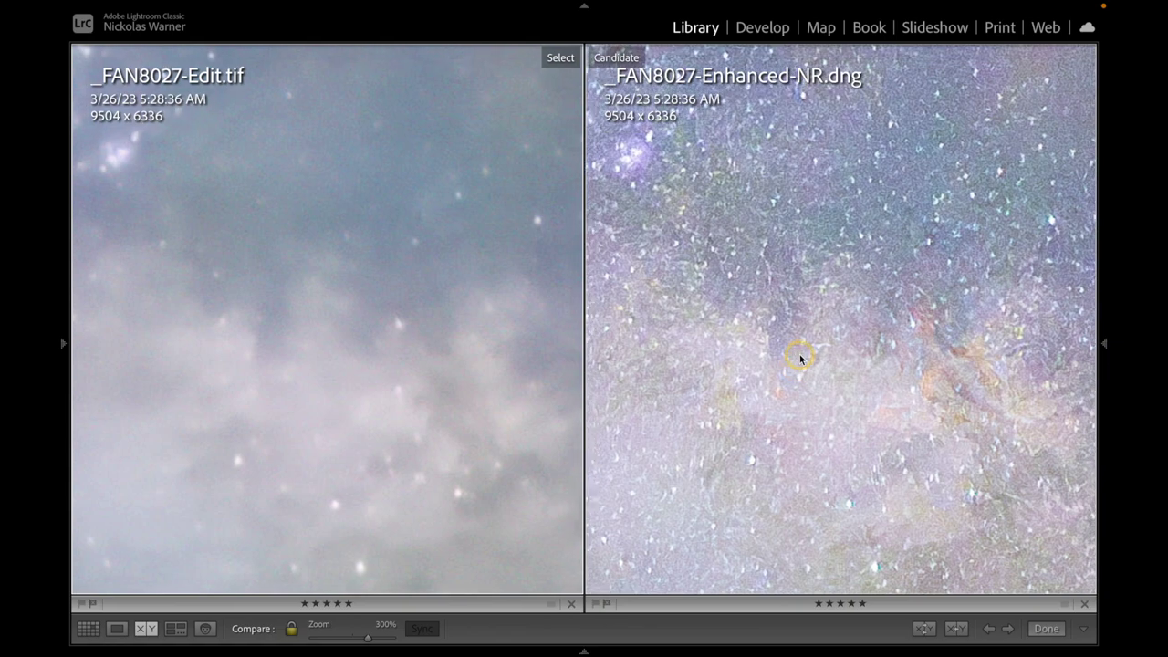
scroll(799, 358, down, 2)
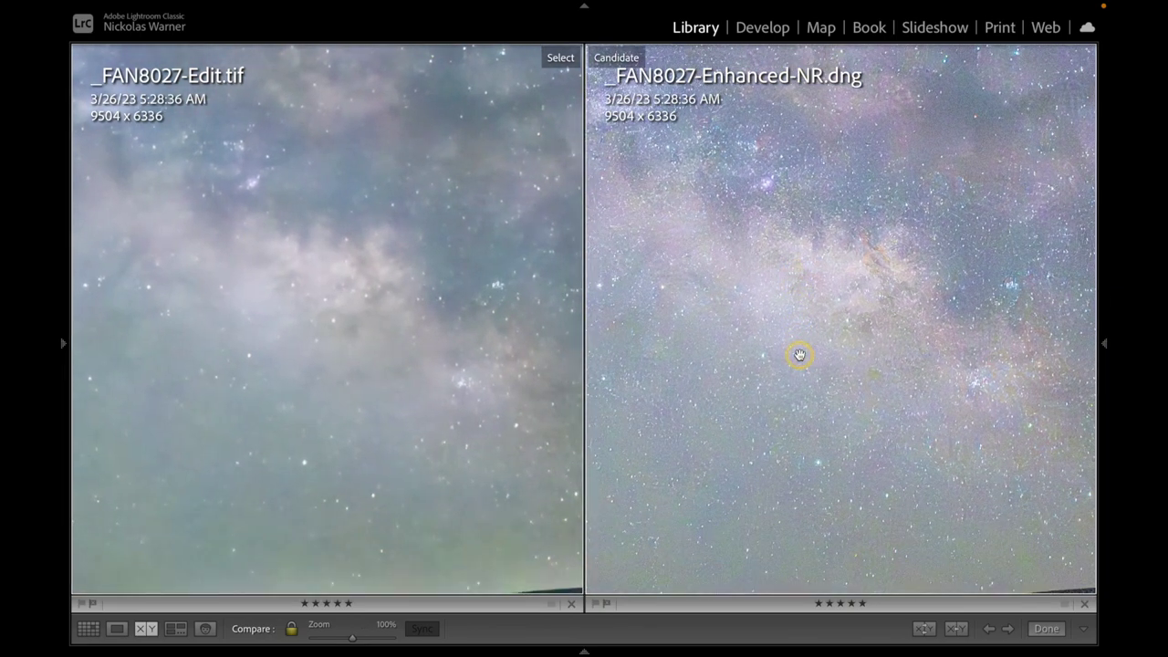
click(799, 355)
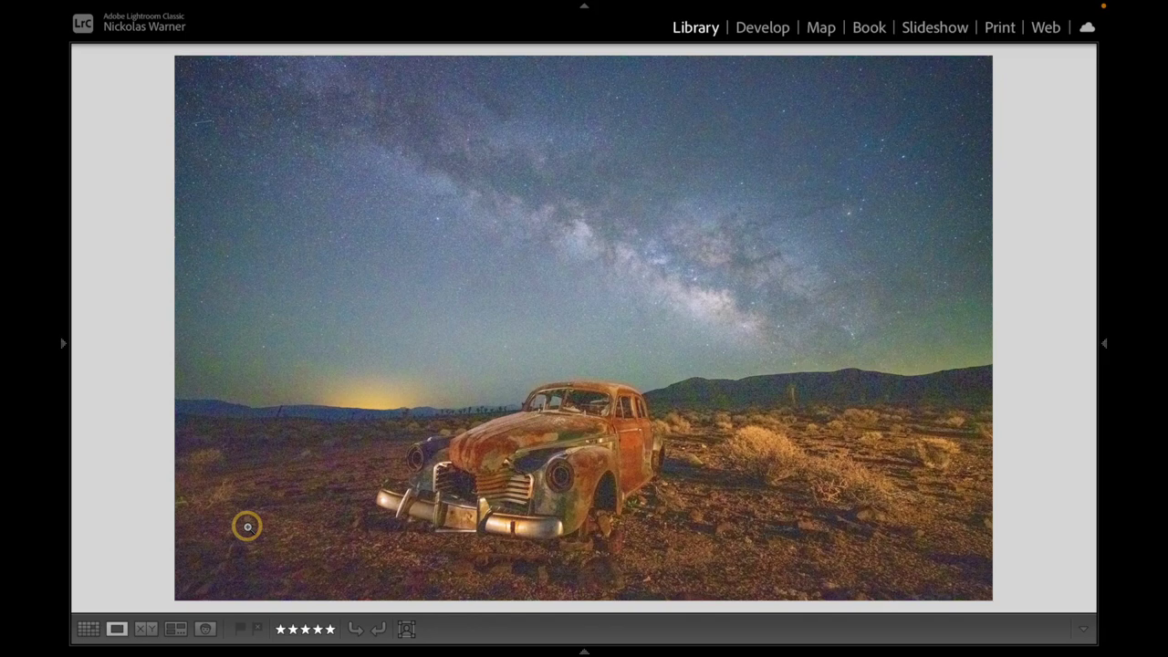
Switch to the Develop module with the _FAN8027.dng Copy 1 virtual copy
key(d)
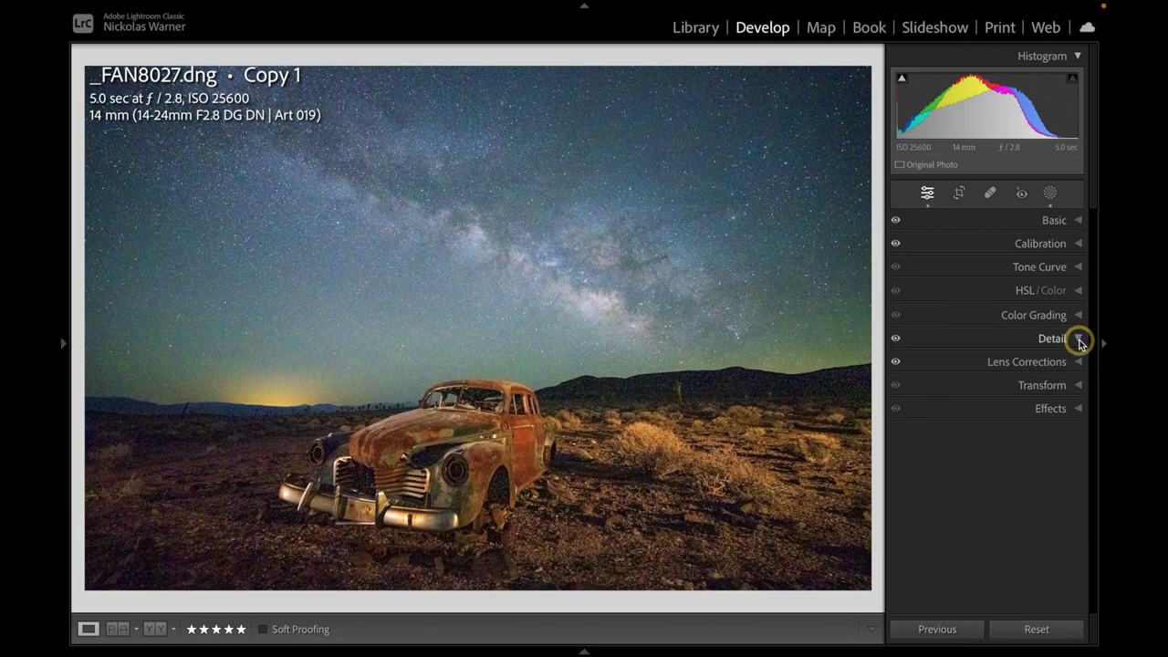
In the Detail panel, set Copy 1's manual Luminance noise reduction from 0 to 50
click(1079, 340)
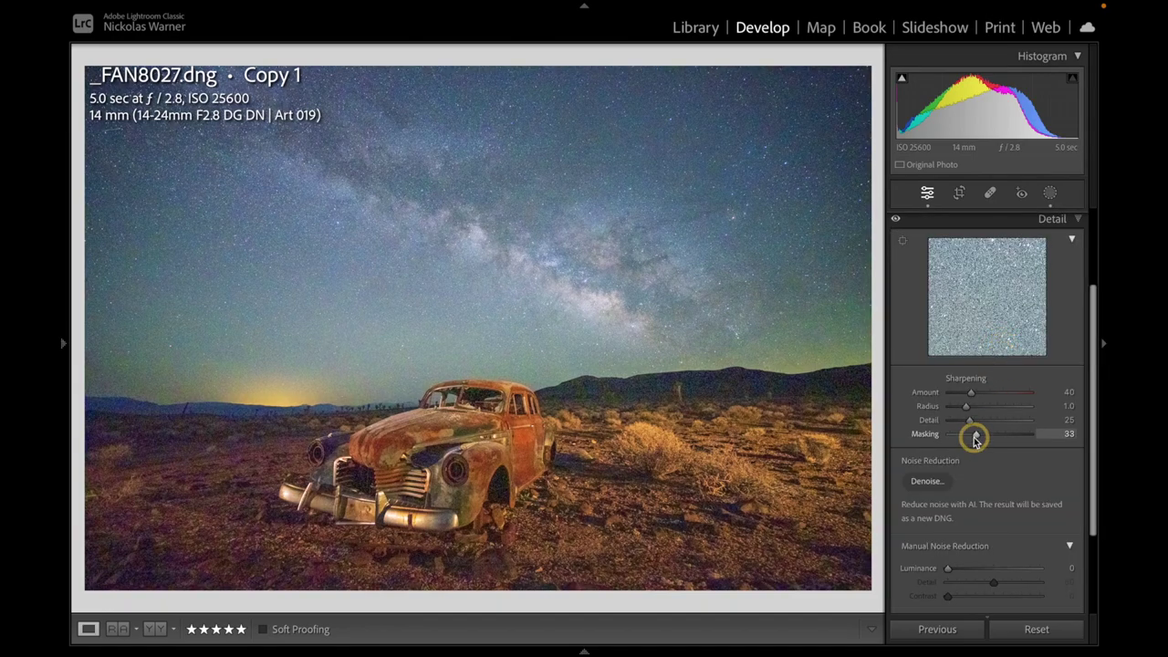
scroll(973, 437, down, 3)
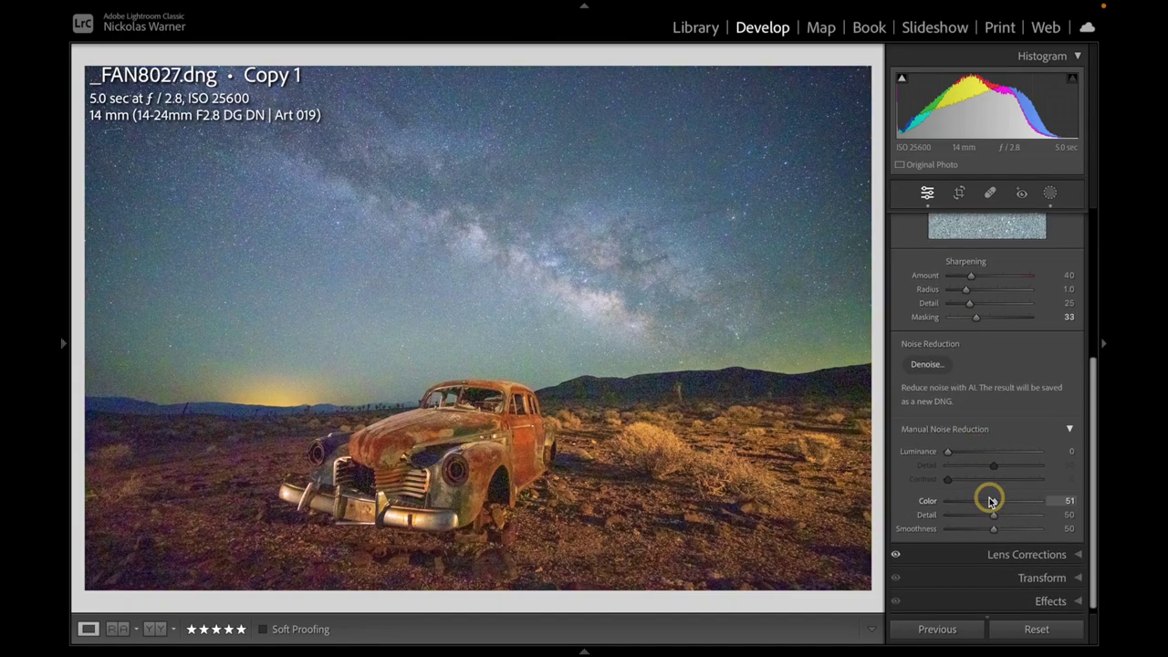
scroll(986, 507, up, 1)
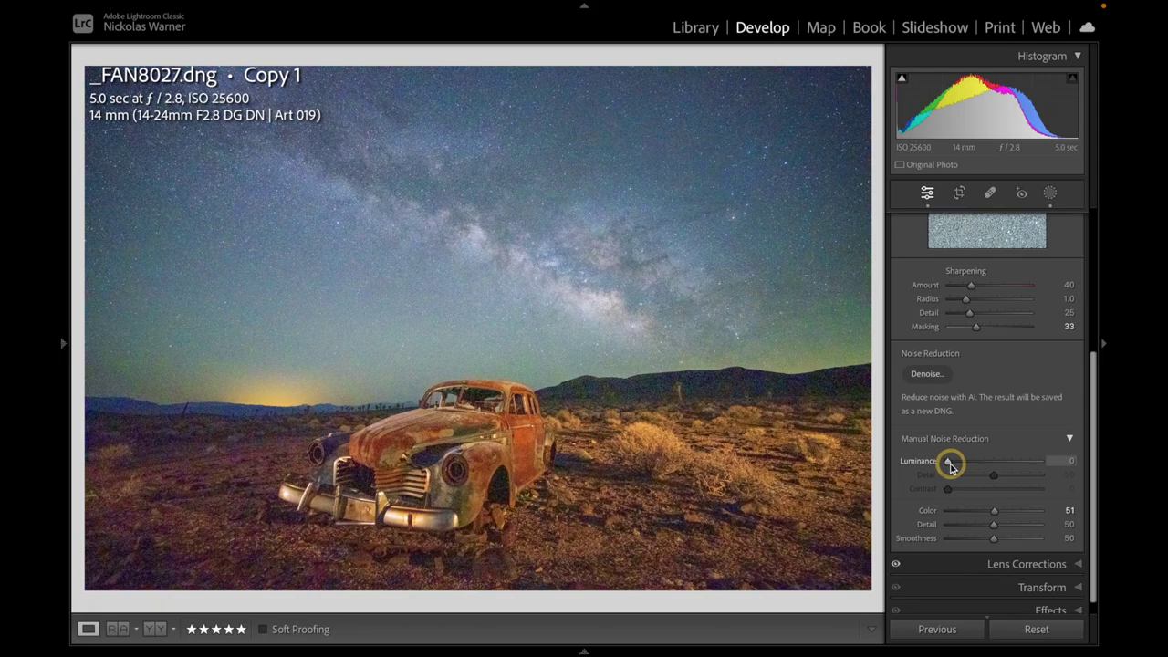
drag(949, 464, 995, 466)
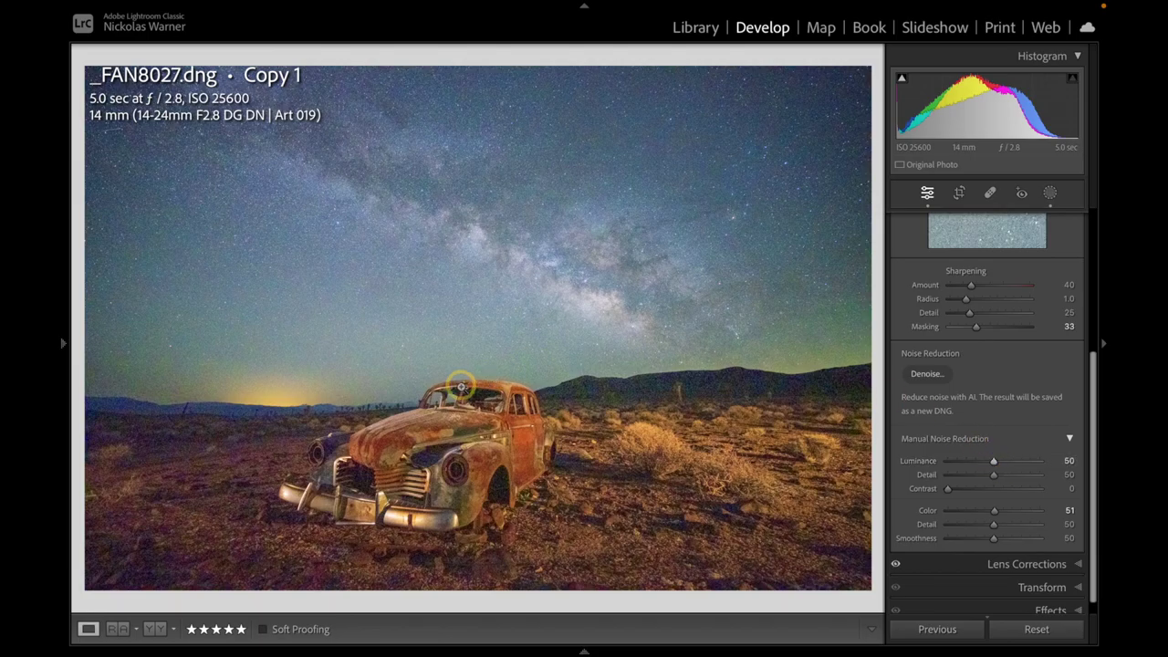
Zoom to 1:1 on the windshield and raise Luminance noise reduction to 70
click(468, 394)
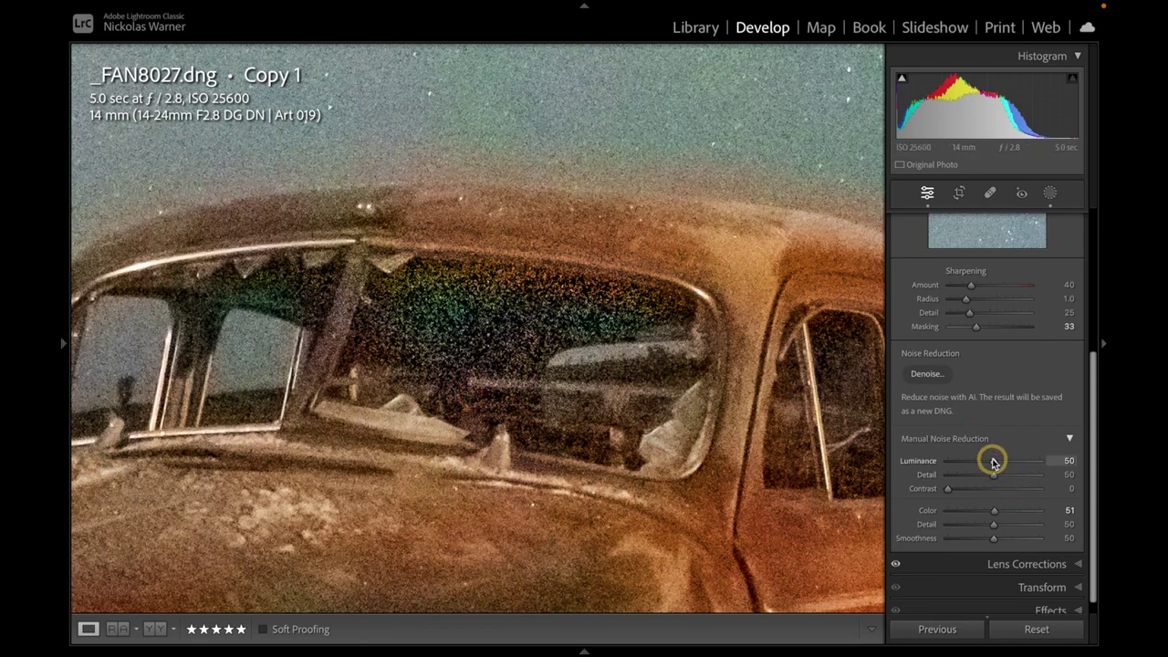
drag(995, 463, 1012, 464)
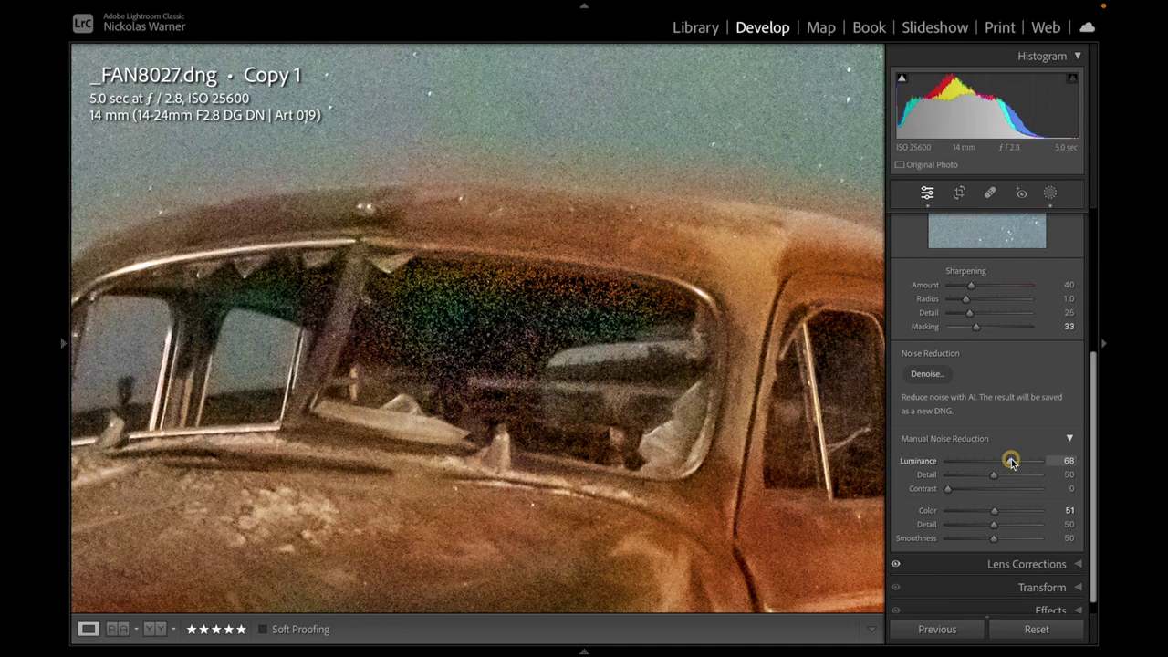
drag(1010, 462, 1014, 463)
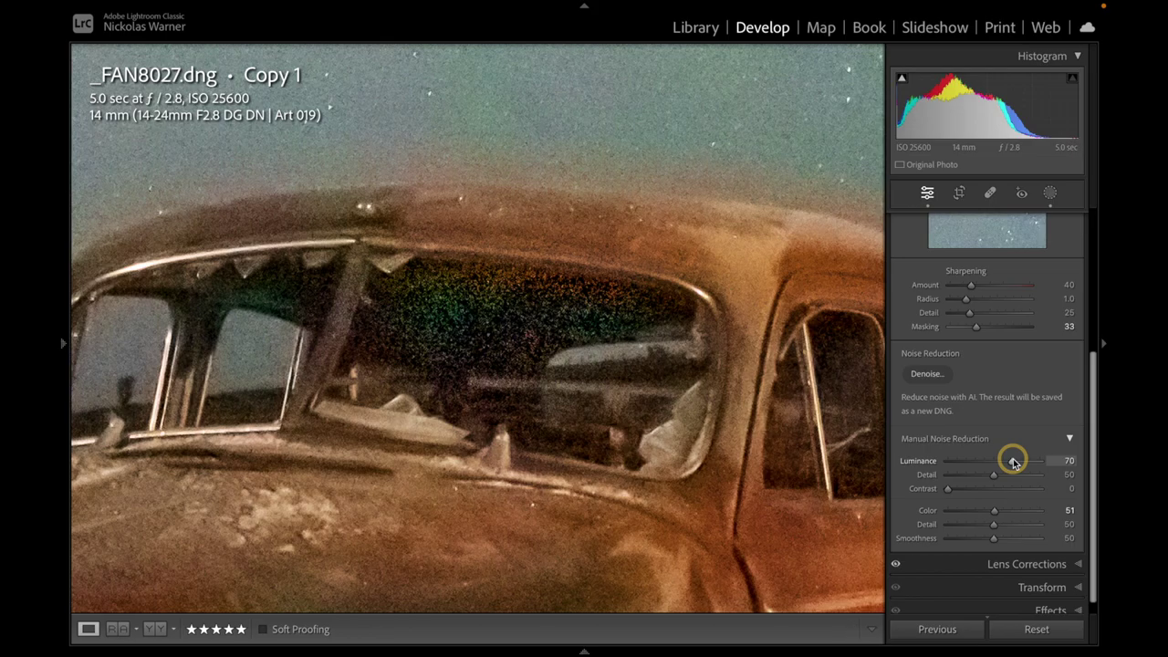
Pan the 1:1 view across the car, ground and Milky Way sky to check the remaining grain
scroll(683, 365, down, 10)
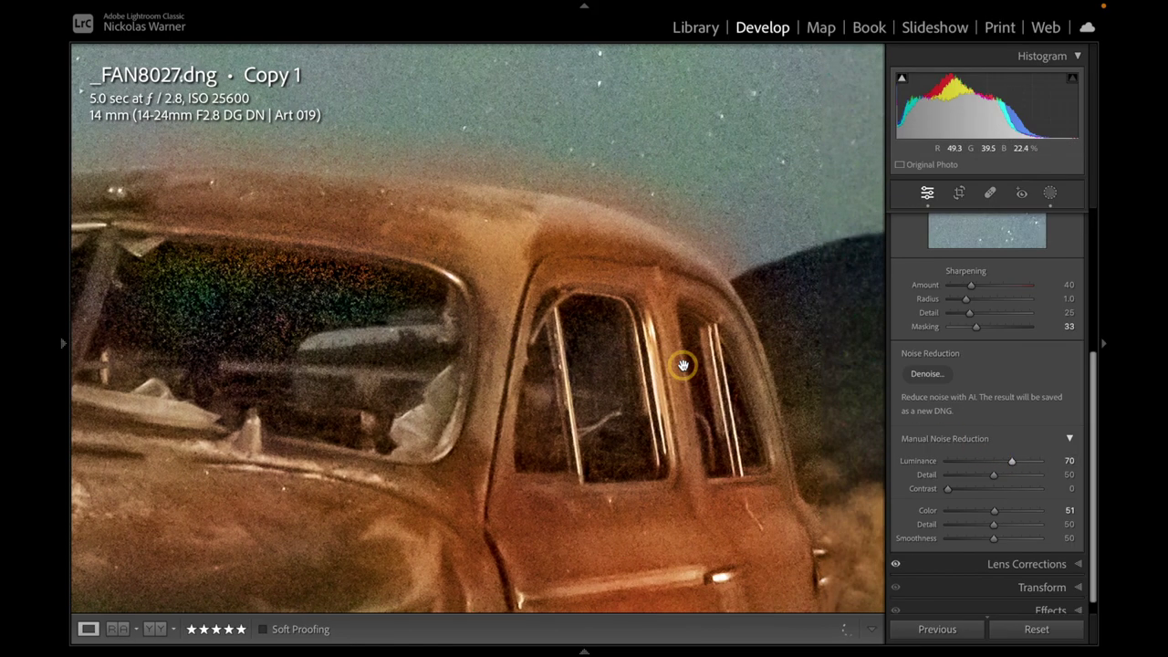
scroll(683, 365, down, 10)
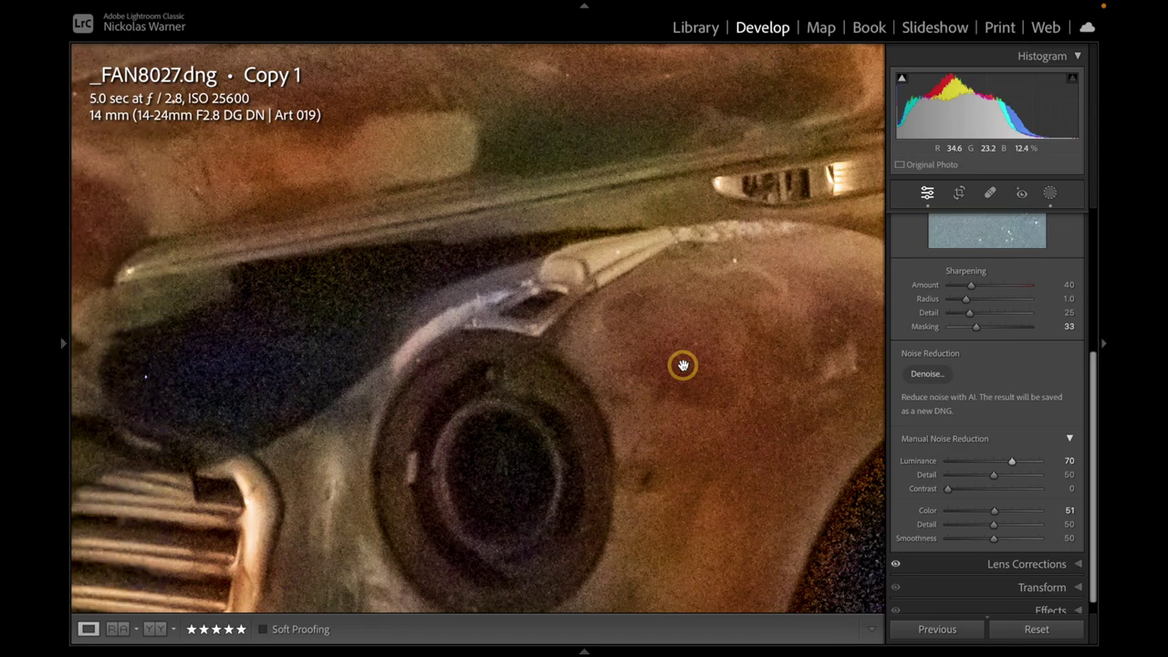
scroll(683, 365, down, 10)
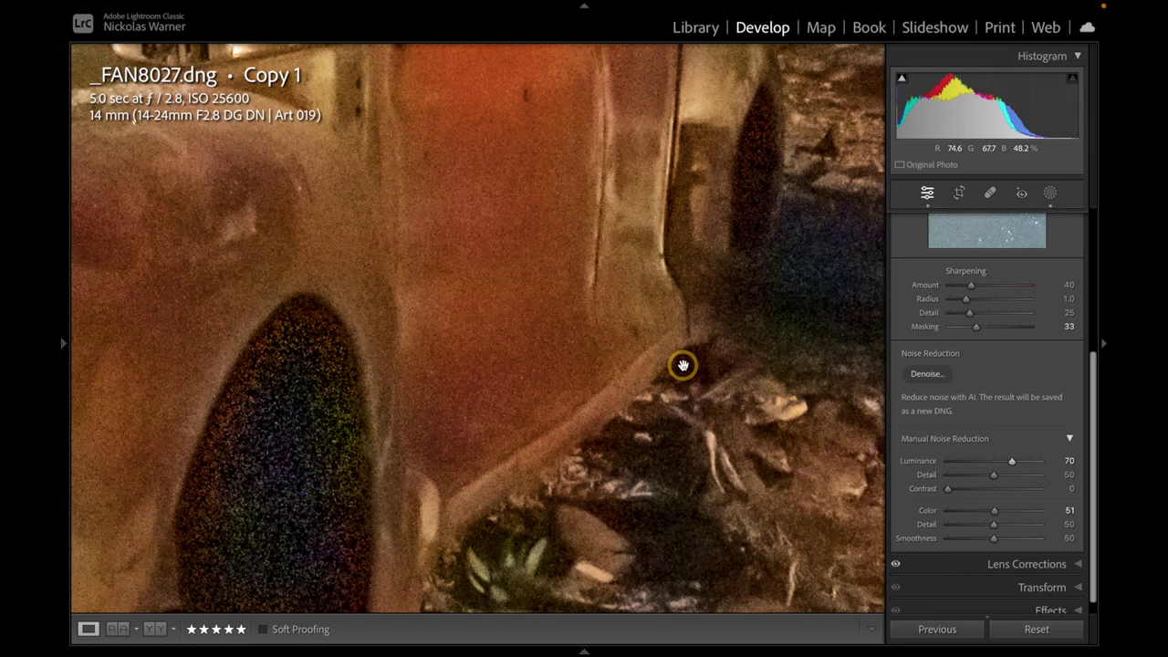
scroll(682, 365, left, 5)
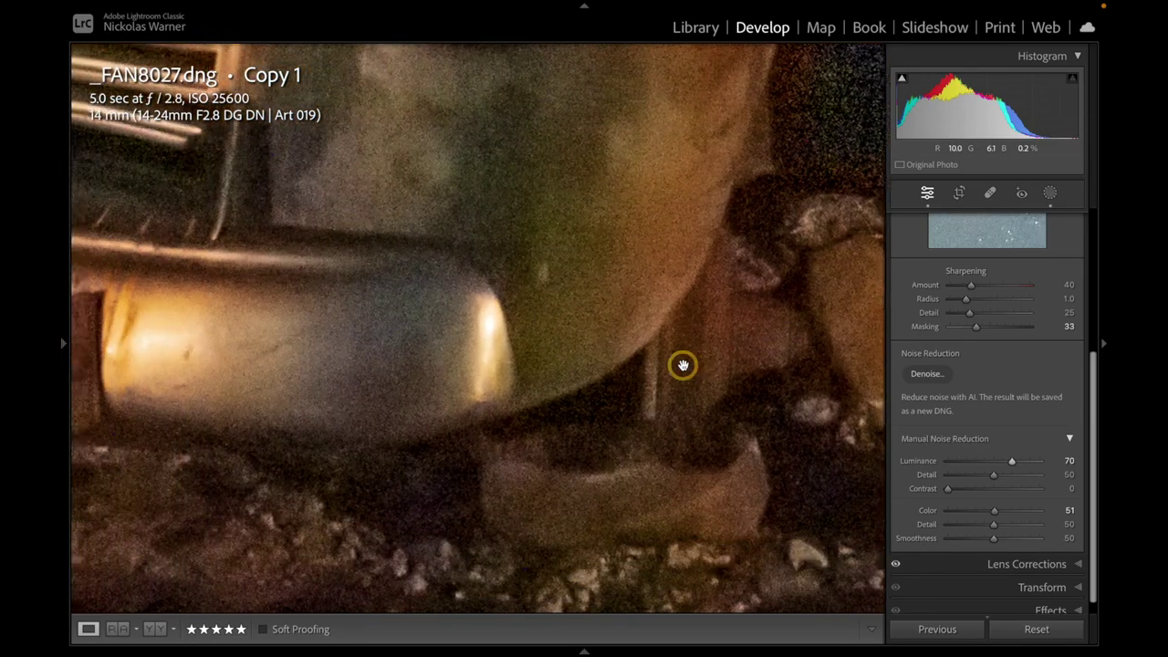
scroll(683, 365, left, 5)
scroll(682, 365, up, 2)
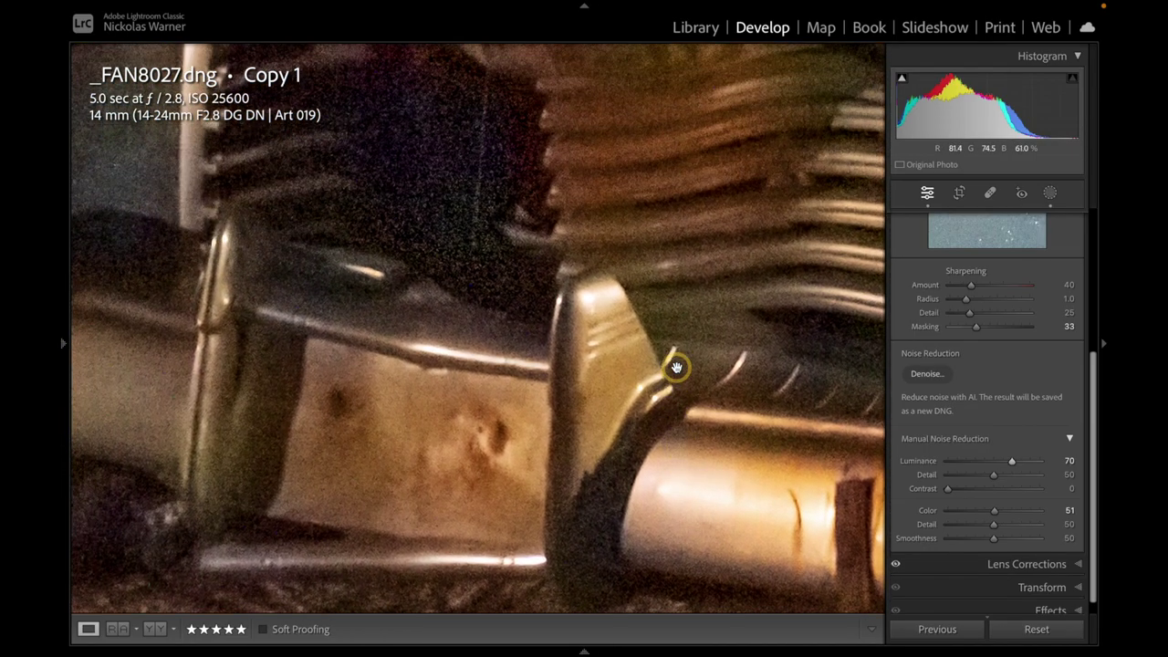
scroll(676, 366, up, 10)
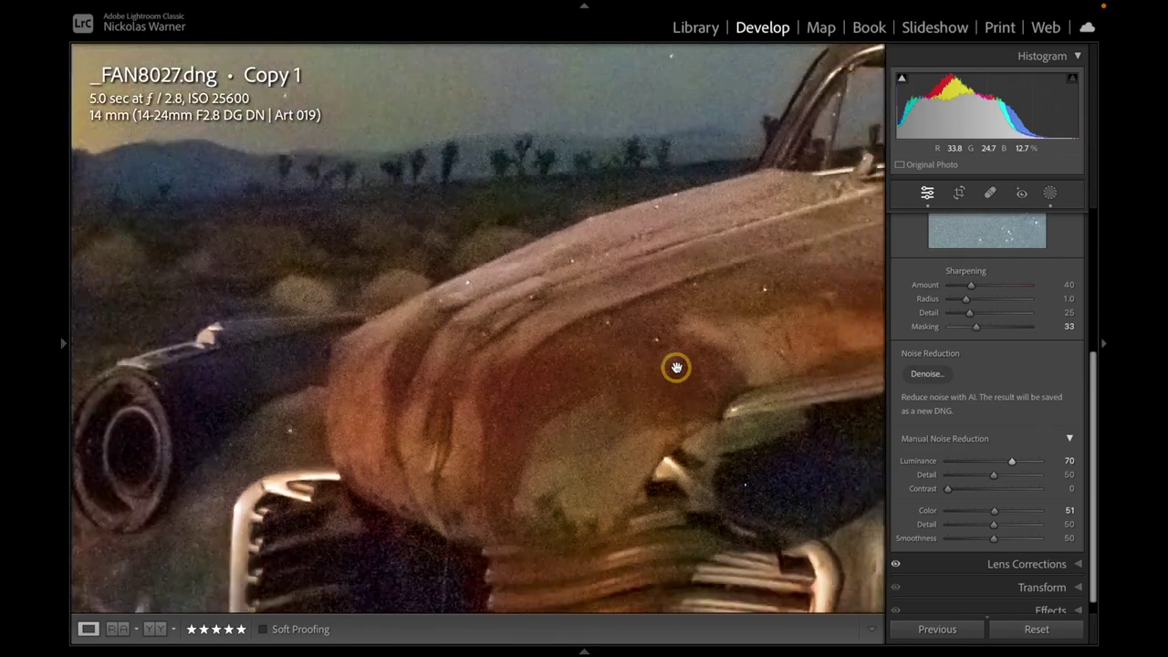
scroll(676, 366, left, 10)
scroll(676, 366, down, 4)
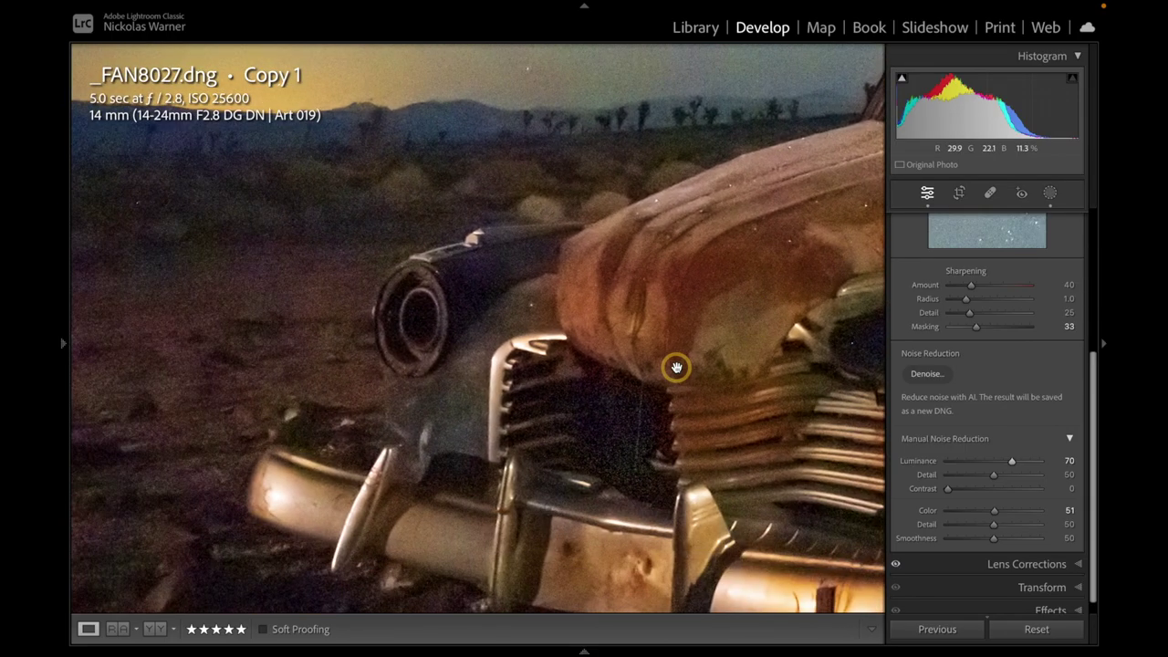
scroll(676, 367, right, 10)
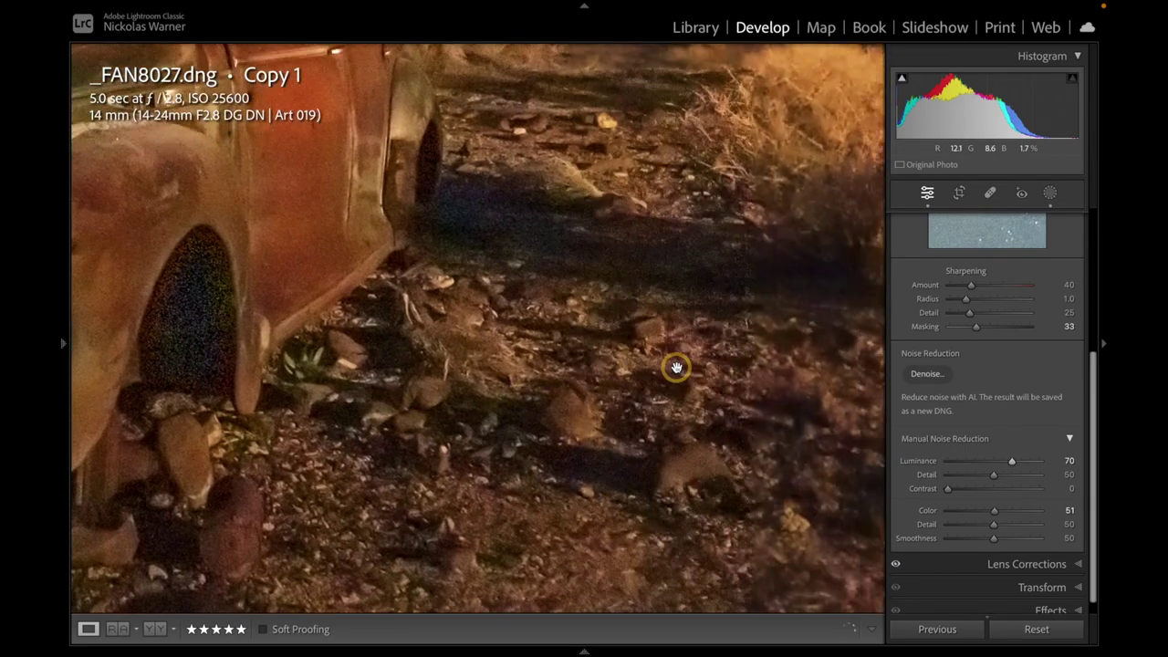
scroll(676, 367, up, 4)
scroll(677, 367, right, 5)
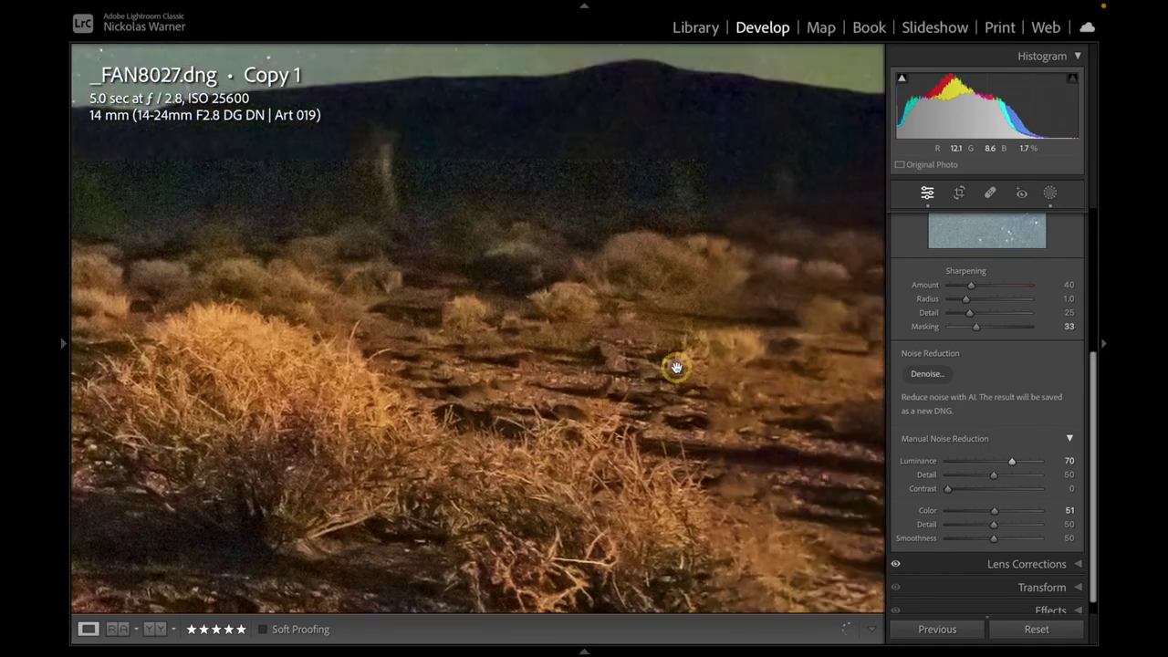
scroll(677, 367, up, 15)
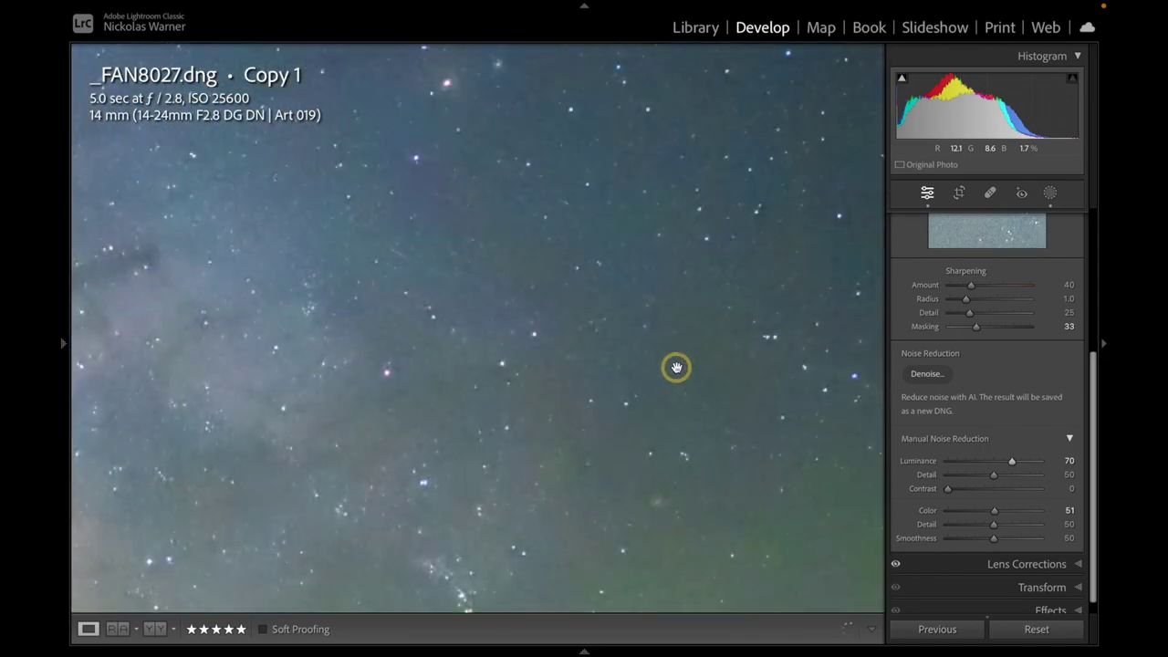
scroll(676, 367, left, 13)
scroll(676, 366, down, 6)
scroll(677, 367, right, 6)
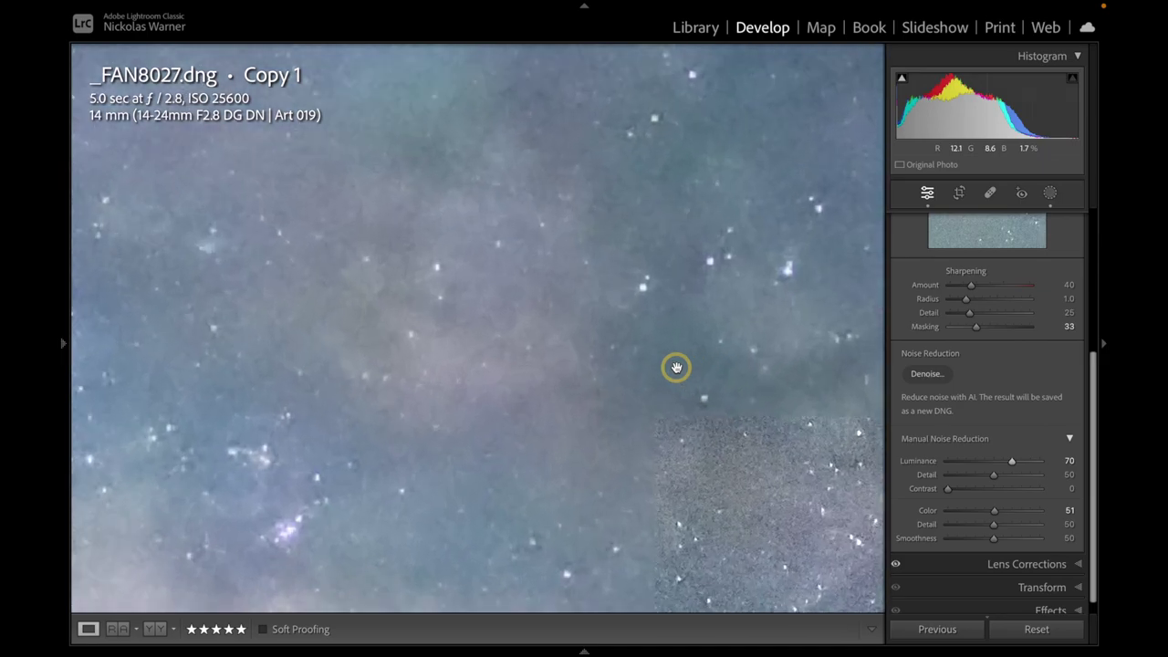
scroll(676, 367, down, 5)
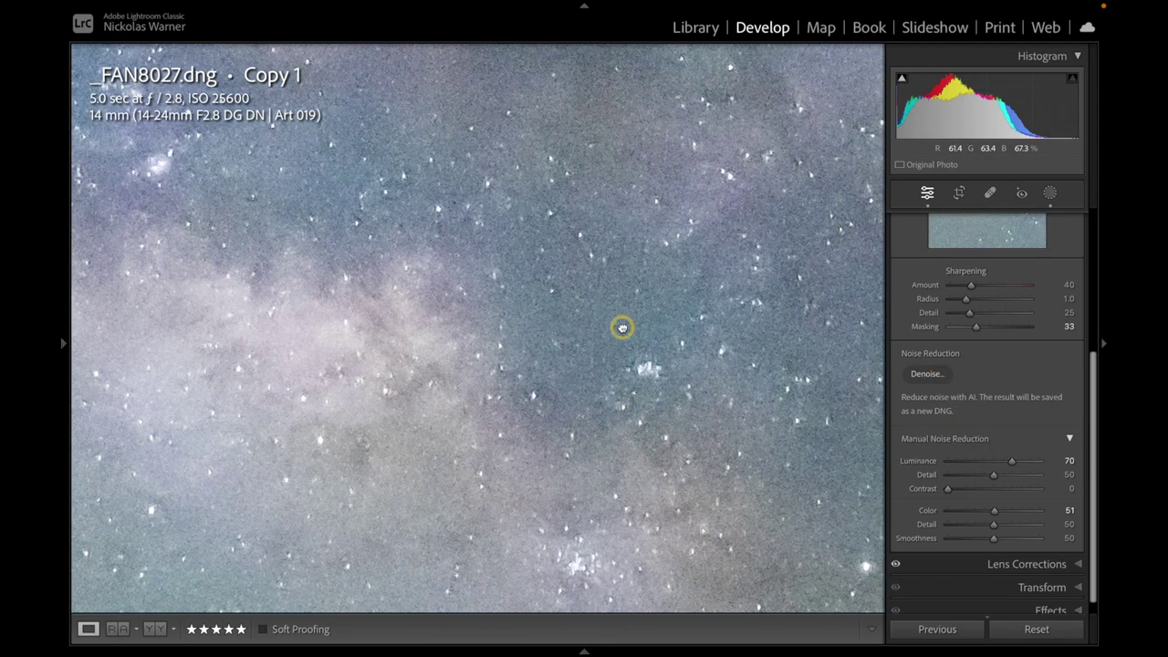
Compare Copy 1 beside _FAN8027-Enhanced-NR.dng, both zoomed in on the headlight and grille
click(623, 328)
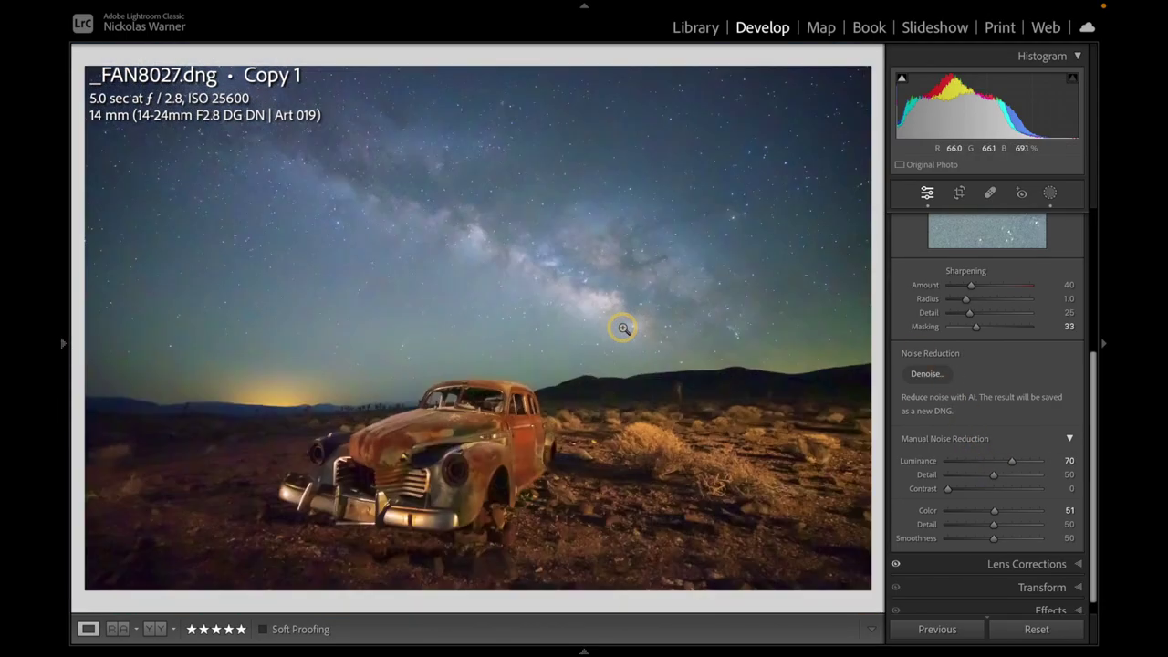
key(c)
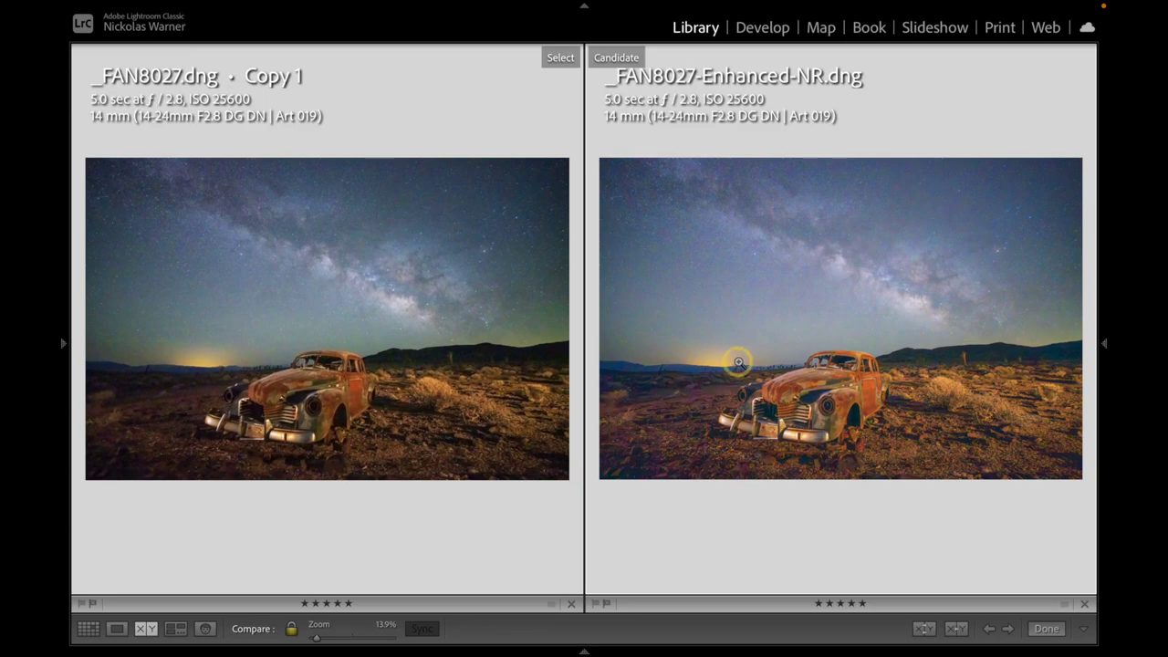
click(805, 370)
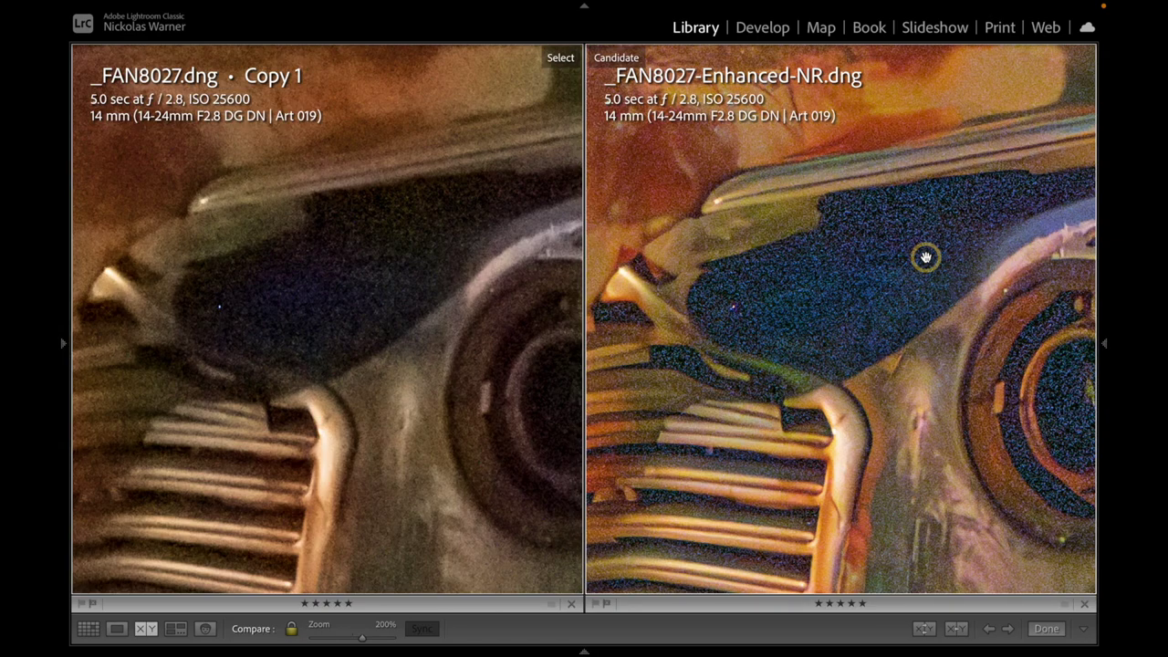
scroll(925, 257, up, 10)
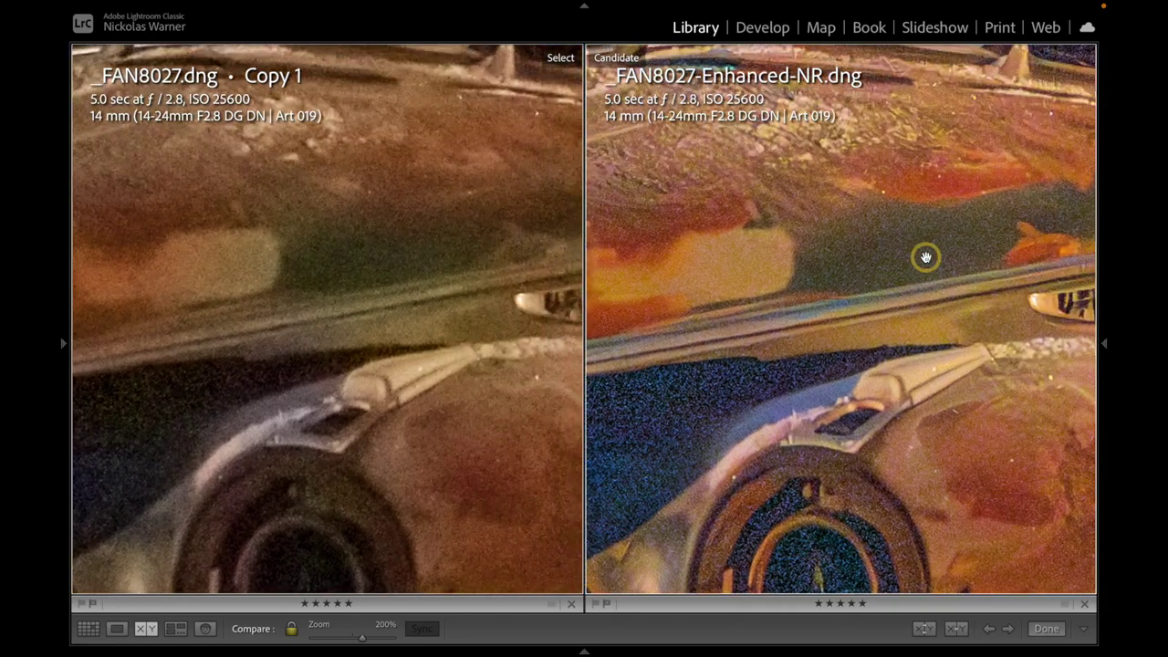
scroll(926, 258, up, 10)
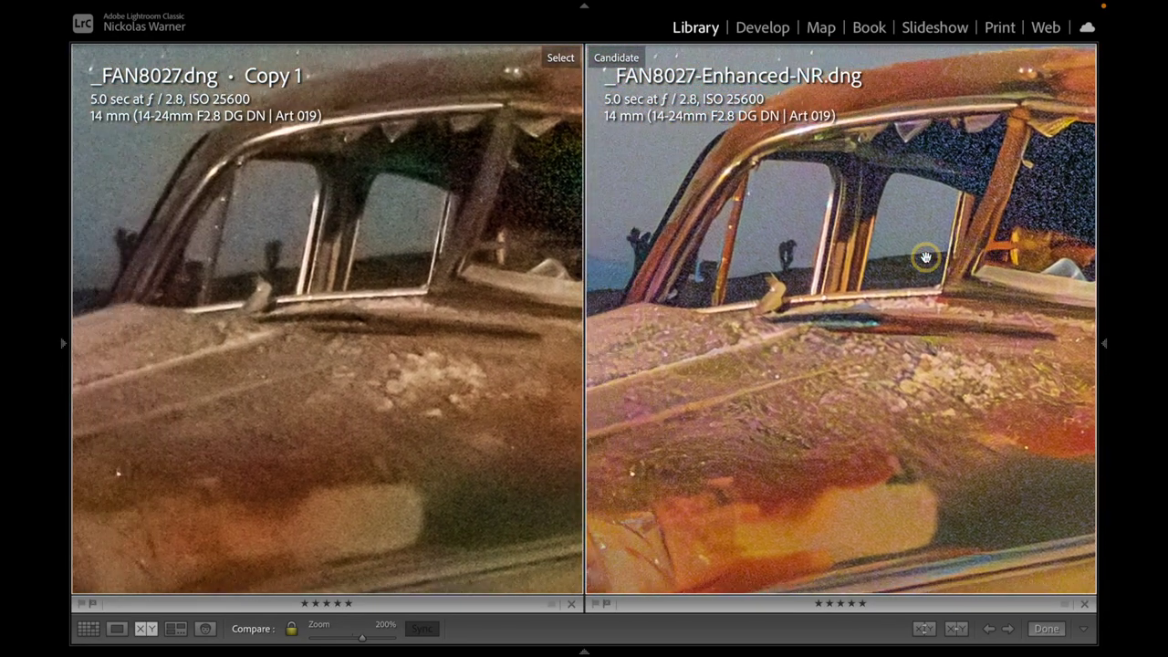
scroll(925, 257, right, 10)
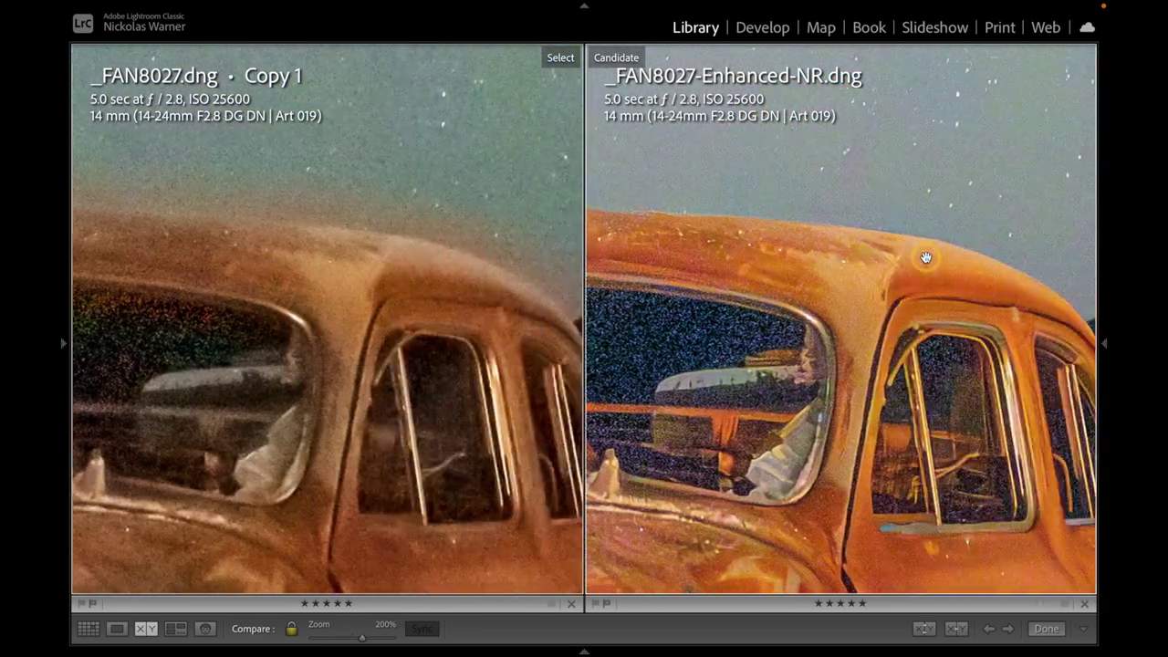
scroll(925, 257, up, 1)
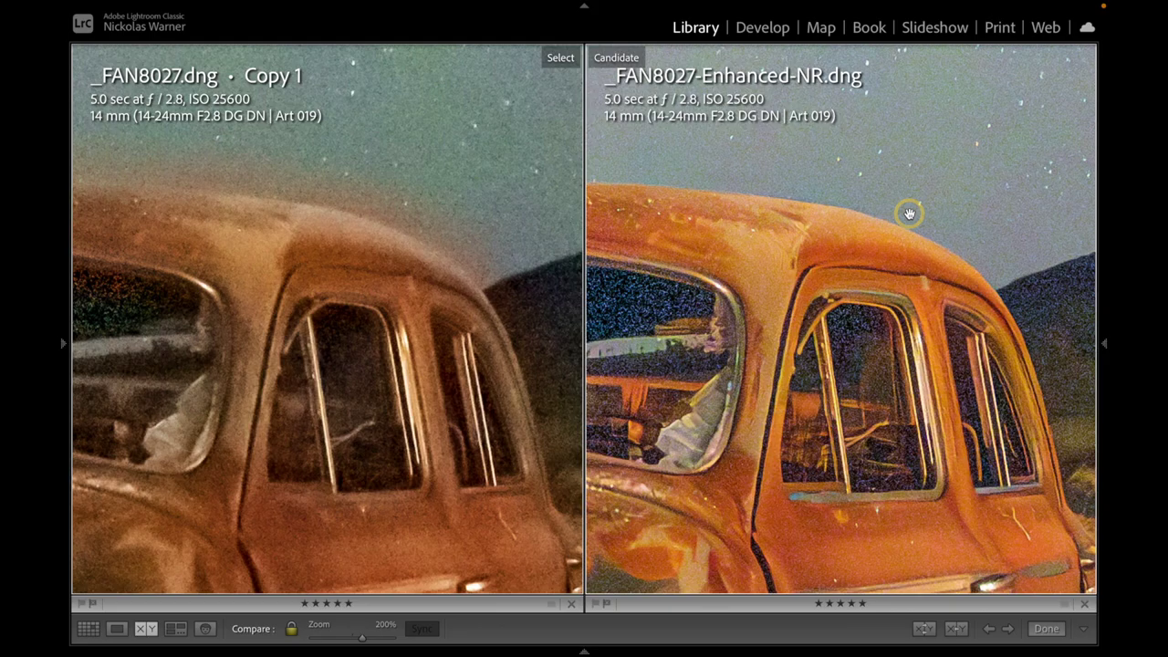
scroll(910, 213, down, 15)
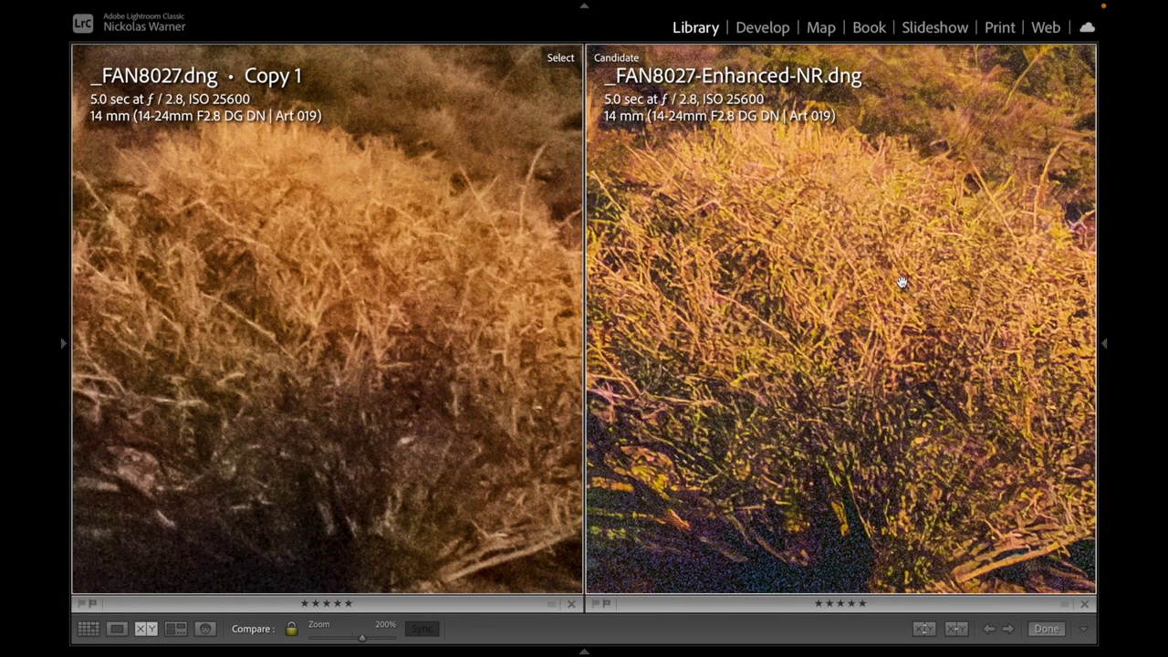
scroll(901, 282, up, 10)
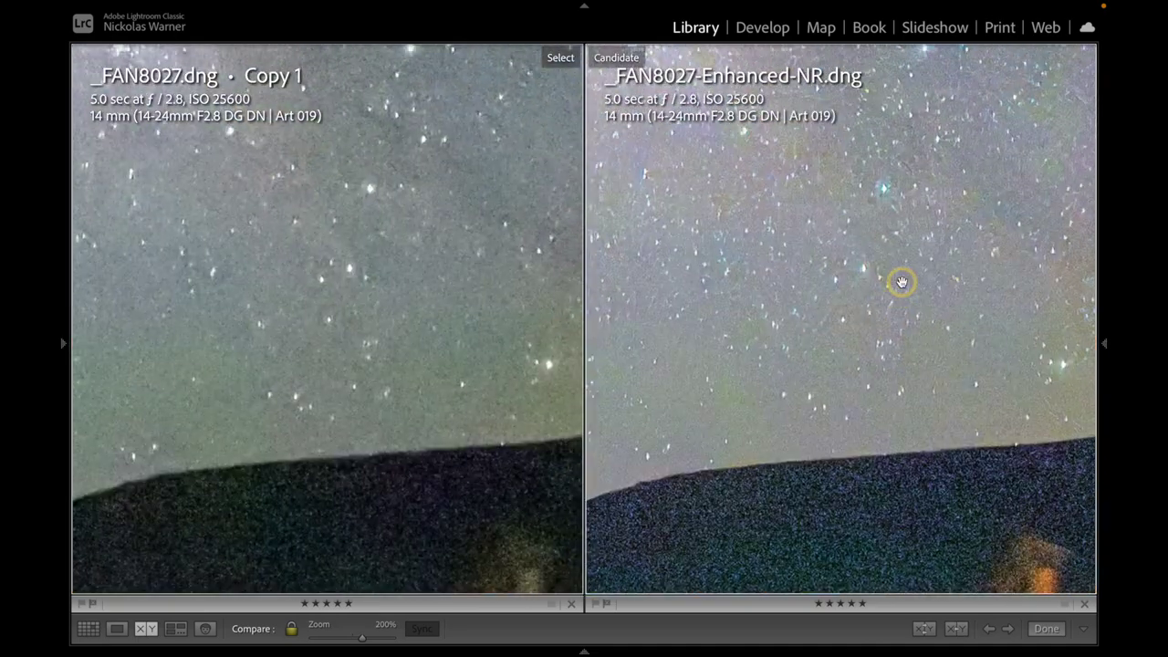
scroll(901, 282, up, 10)
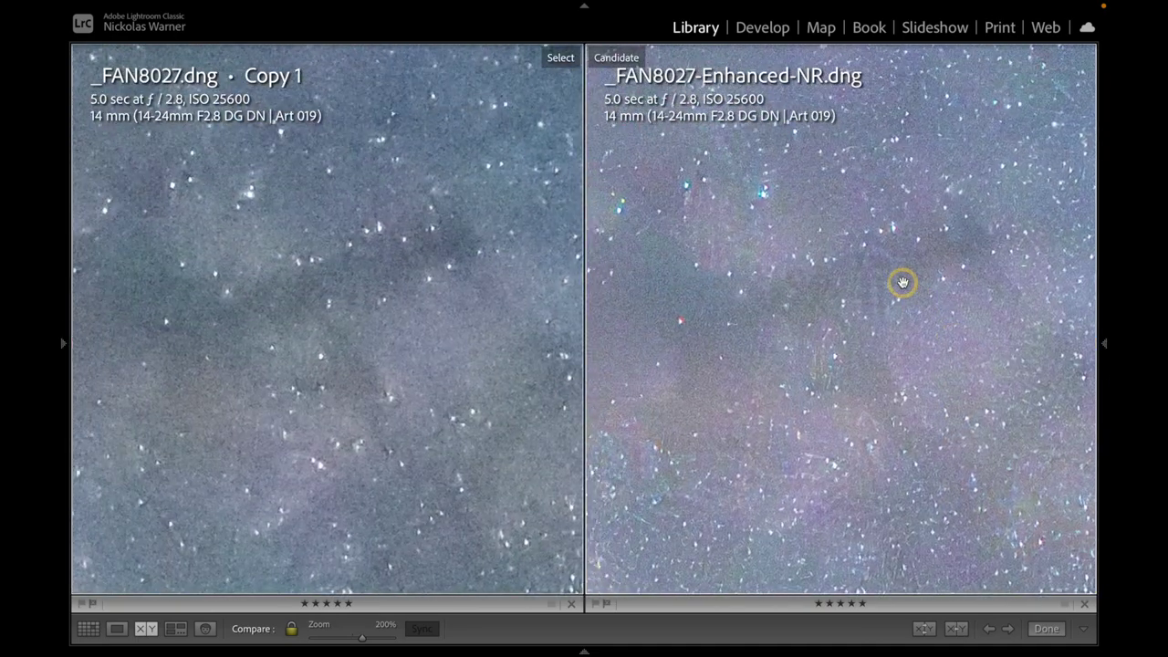